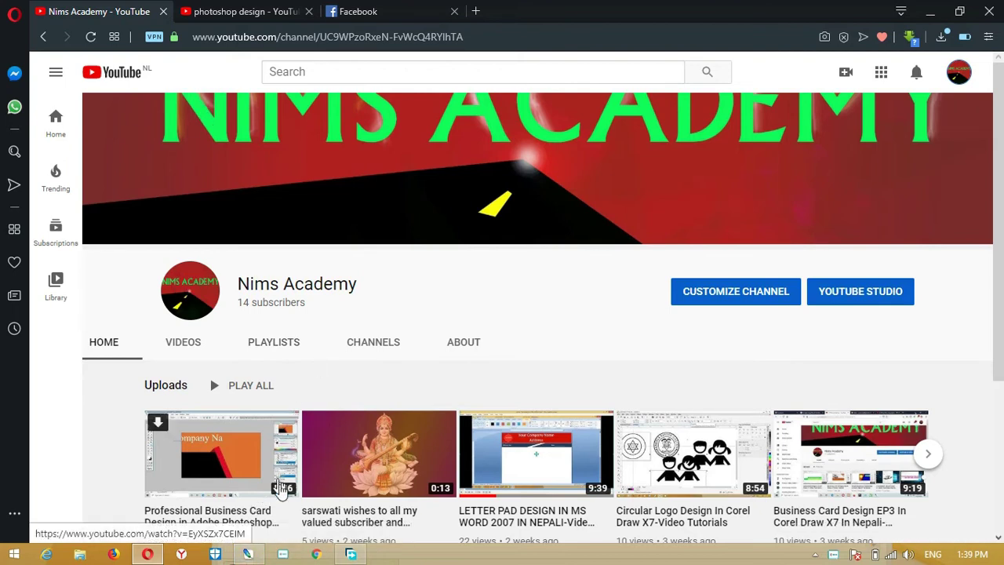
# - Switch to Photoshop and start a new document named Awesome Business Card, 3.5 inches wide and 2 inches high
pyautogui.click(249, 555)
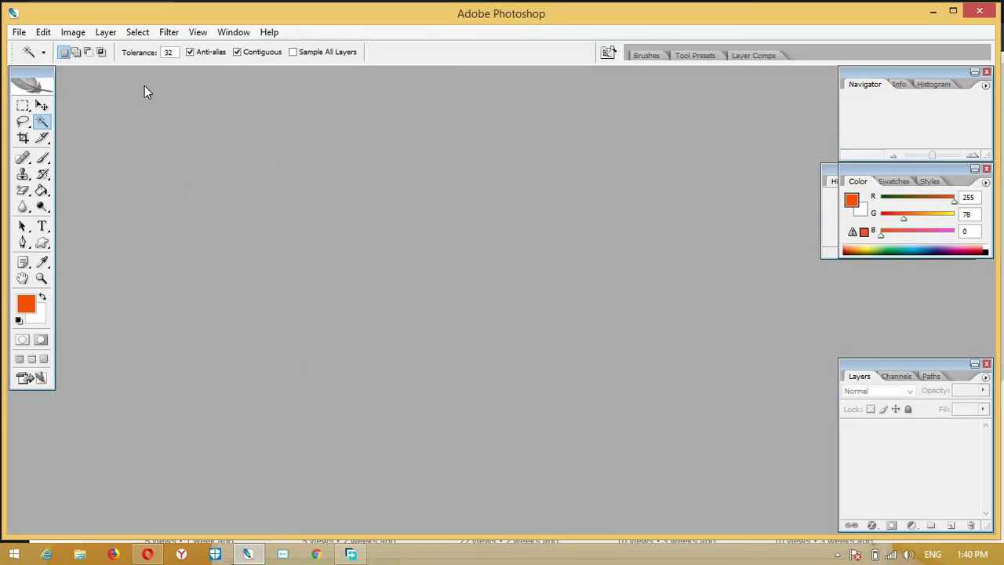
pyautogui.hotkey('ctrl', 'n')
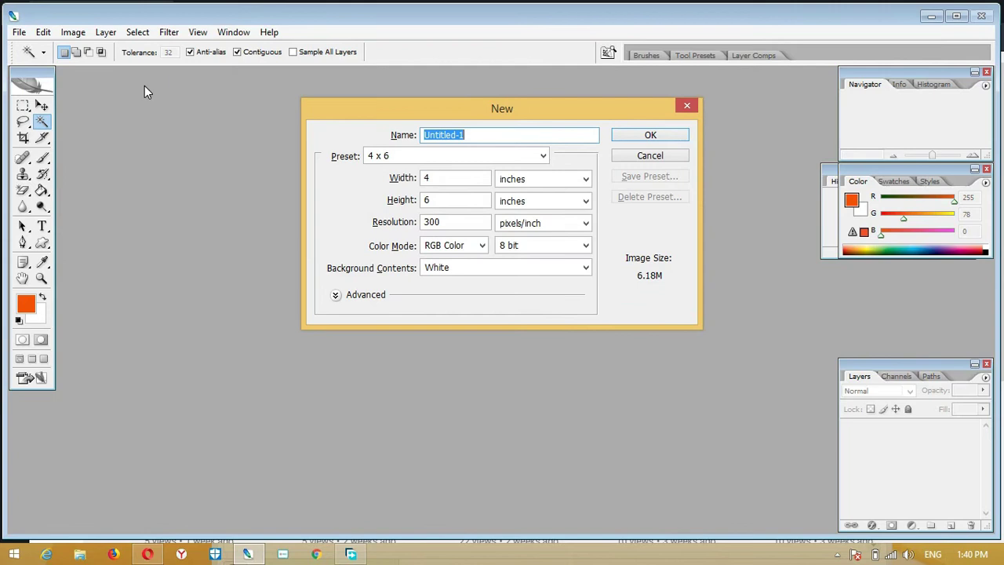
pyautogui.write('Awesome Business Card')
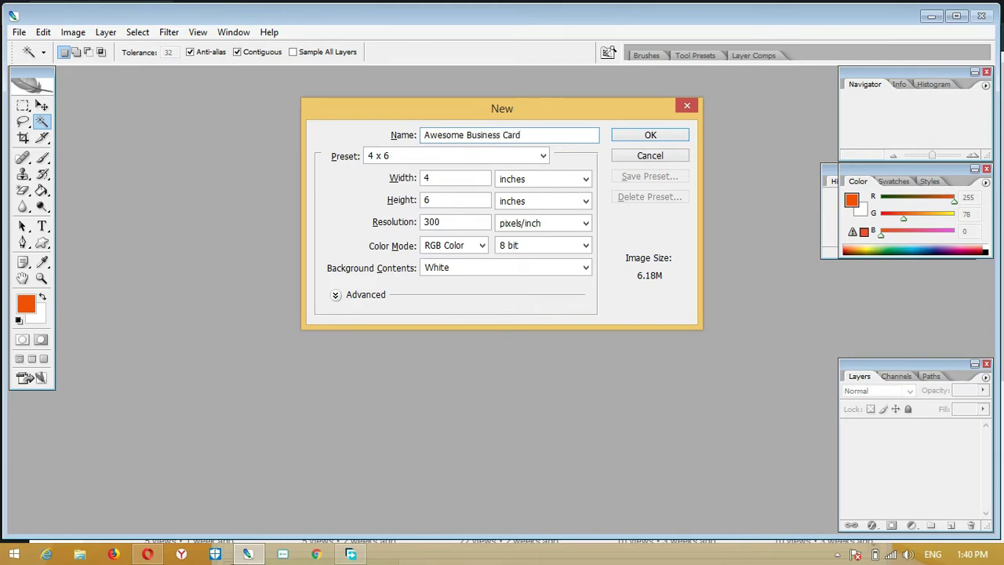
pyautogui.press('Tab')
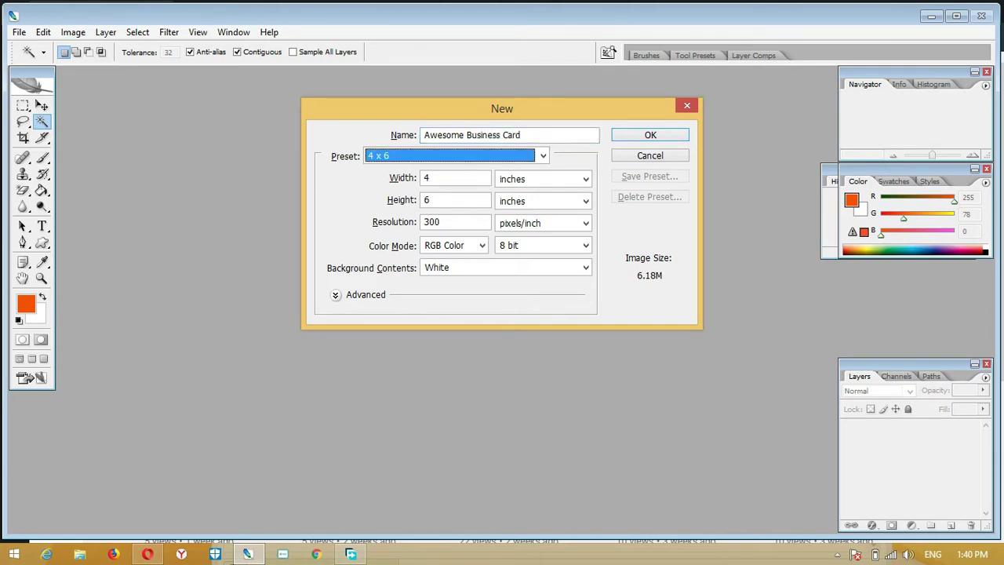
pyautogui.press('Tab')
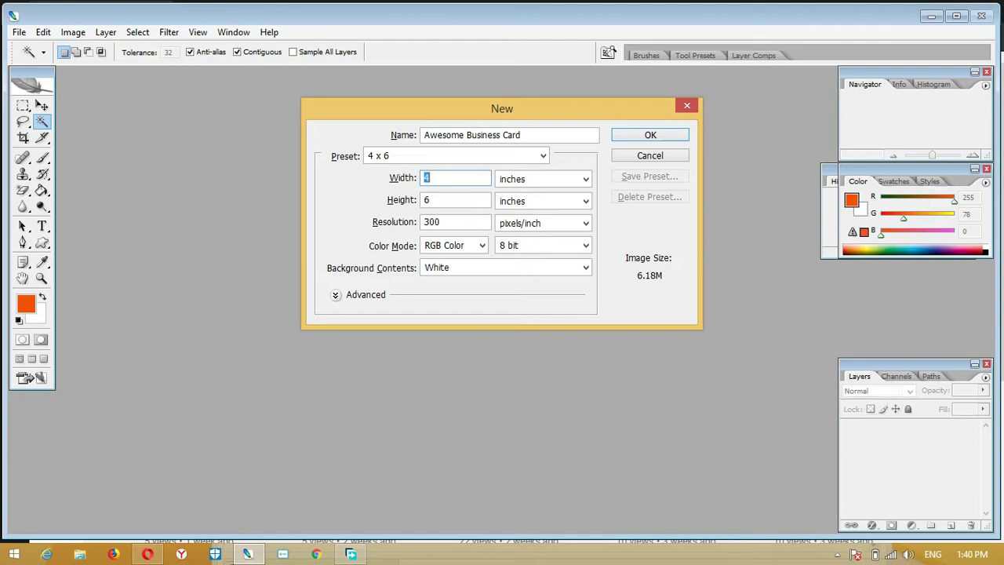
pyautogui.write('3.')
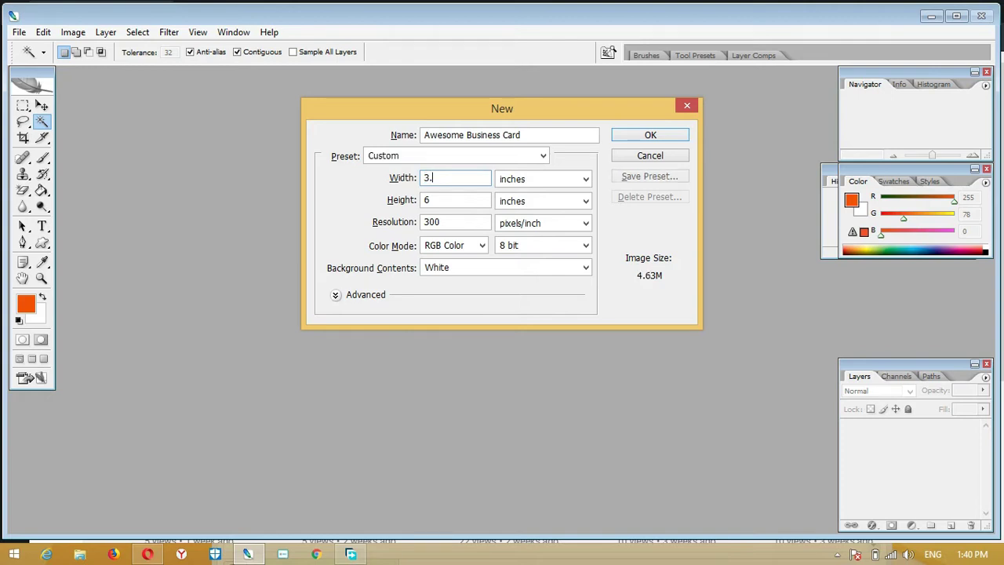
pyautogui.write('5')
pyautogui.press('Tab')
pyautogui.press('Tab')
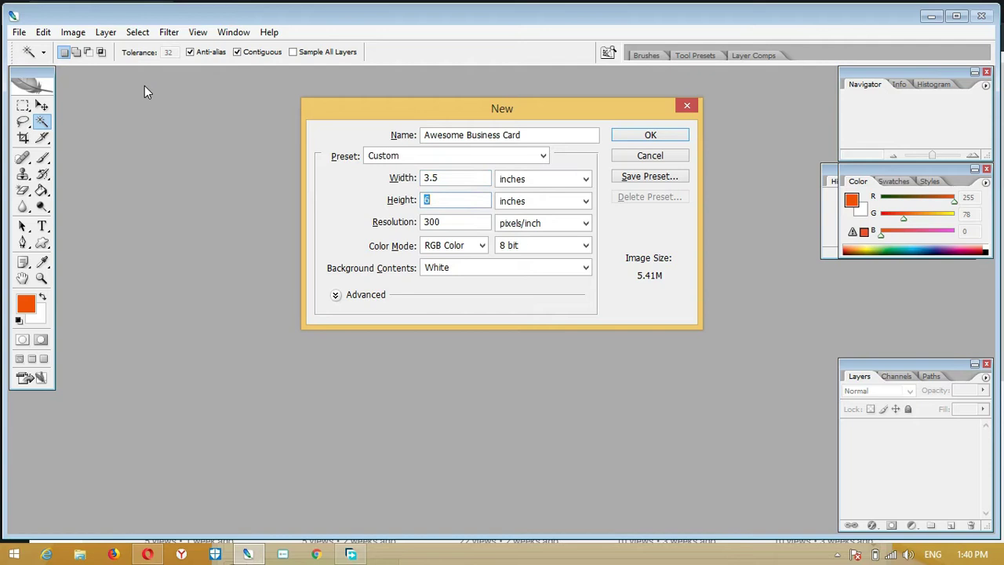
pyautogui.write('2')
# - Set the new document to CMYK Color with transparent background contents, create it and maximize its window
pyautogui.click(465, 244)
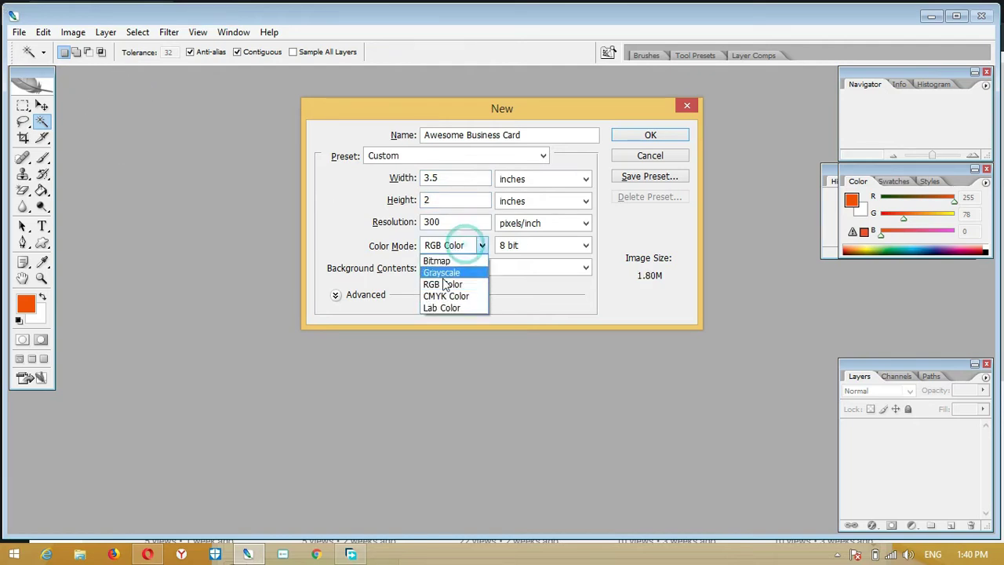
pyautogui.click(443, 293)
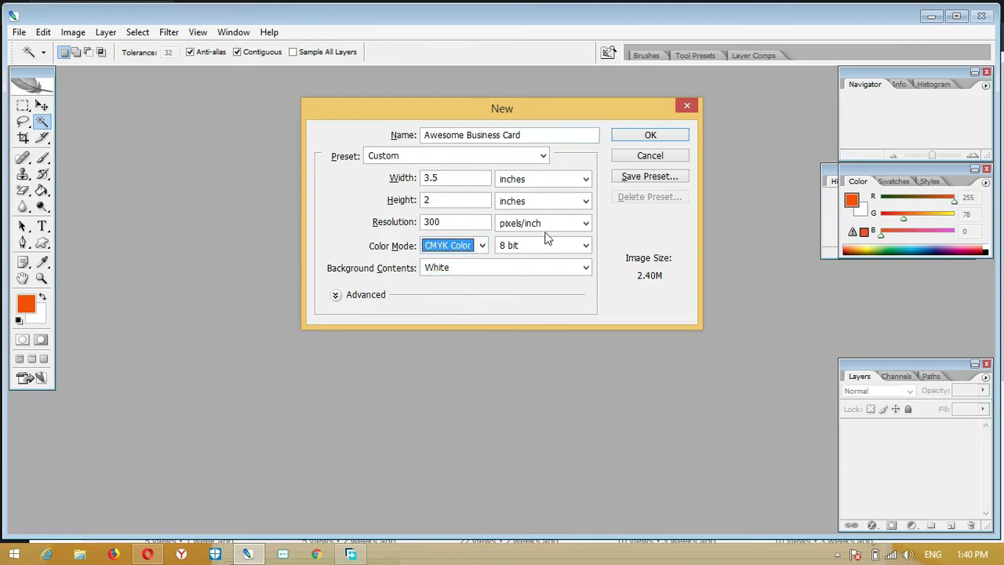
pyautogui.click(547, 267)
pyautogui.click(494, 306)
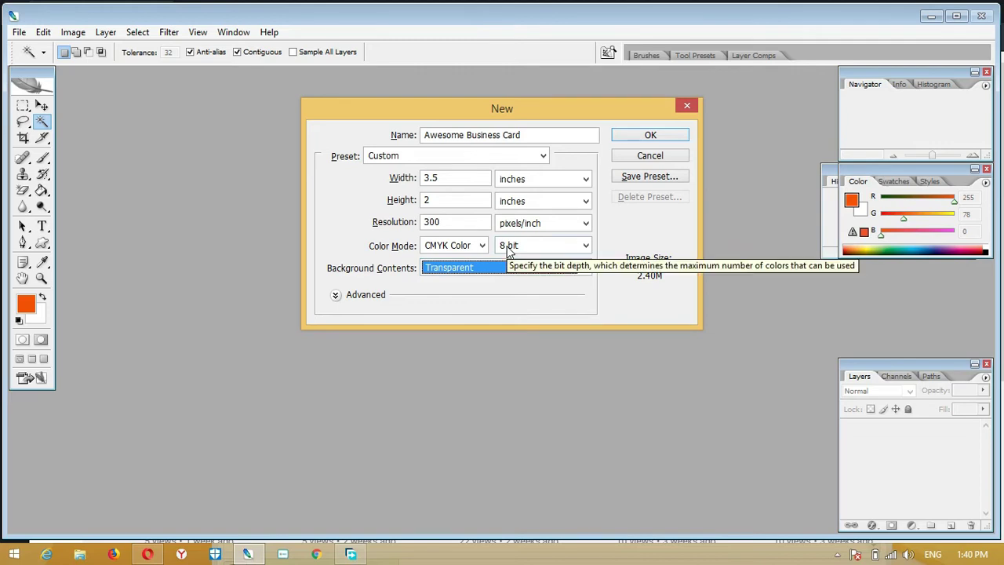
pyautogui.press('Return')
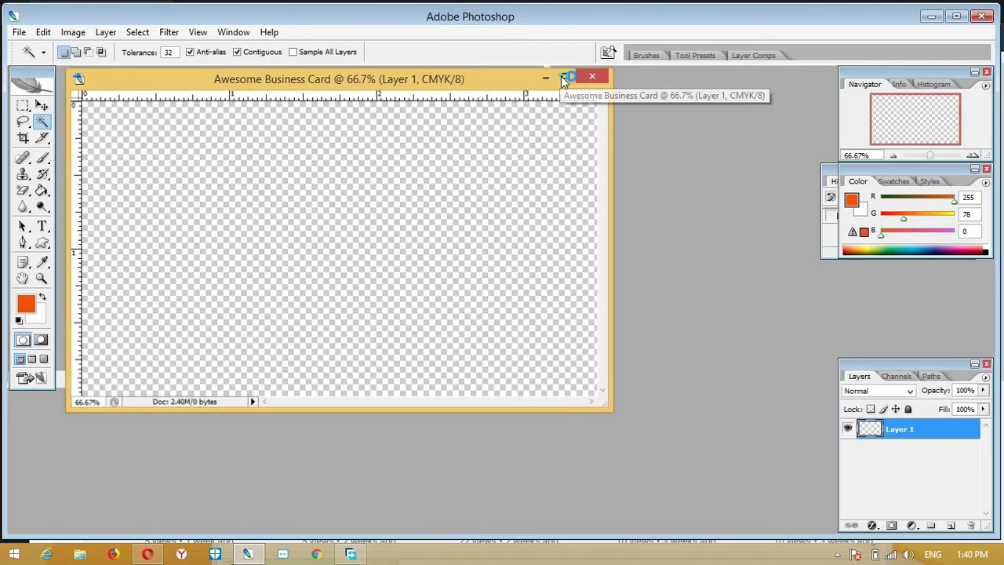
pyautogui.click(563, 76)
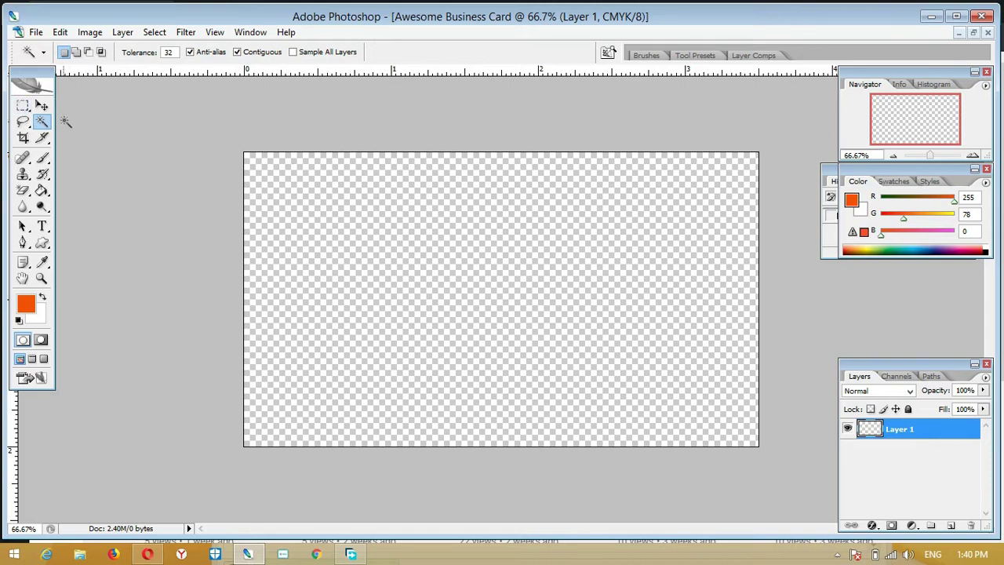
# - Choose the solid triangle as the shape for the Custom Shape tool
pyautogui.click(43, 243)
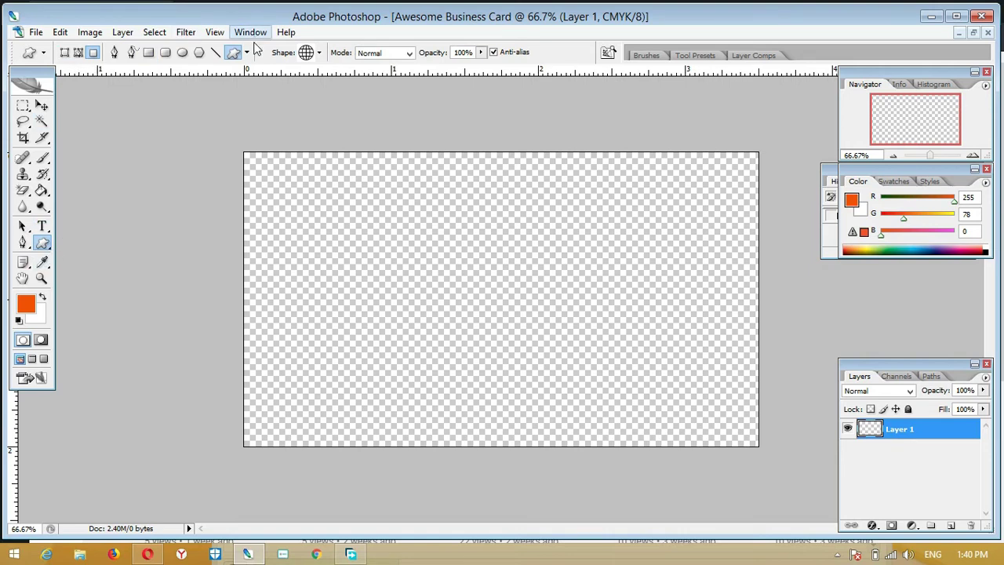
pyautogui.click(319, 53)
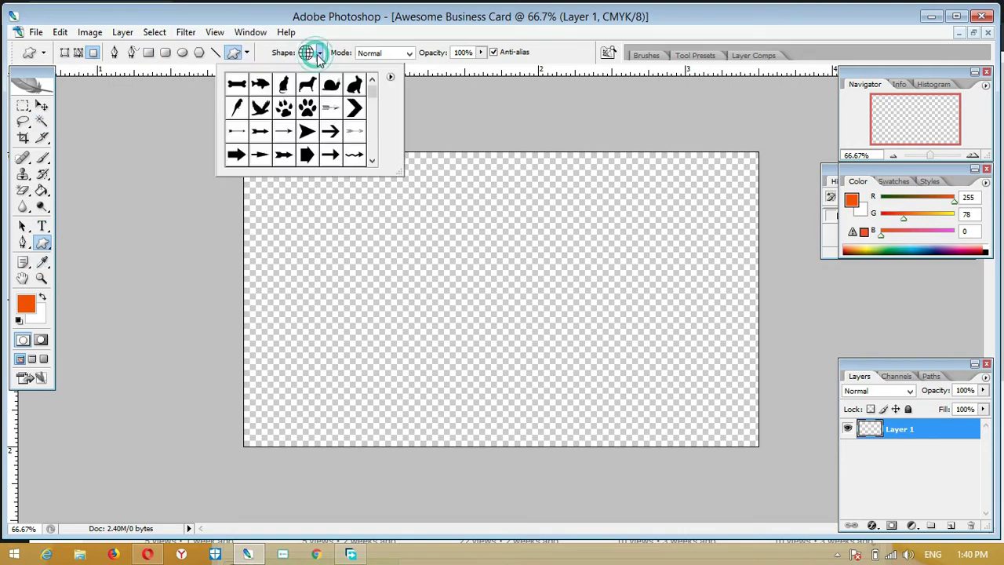
pyautogui.scroll(-3, 322, 136)
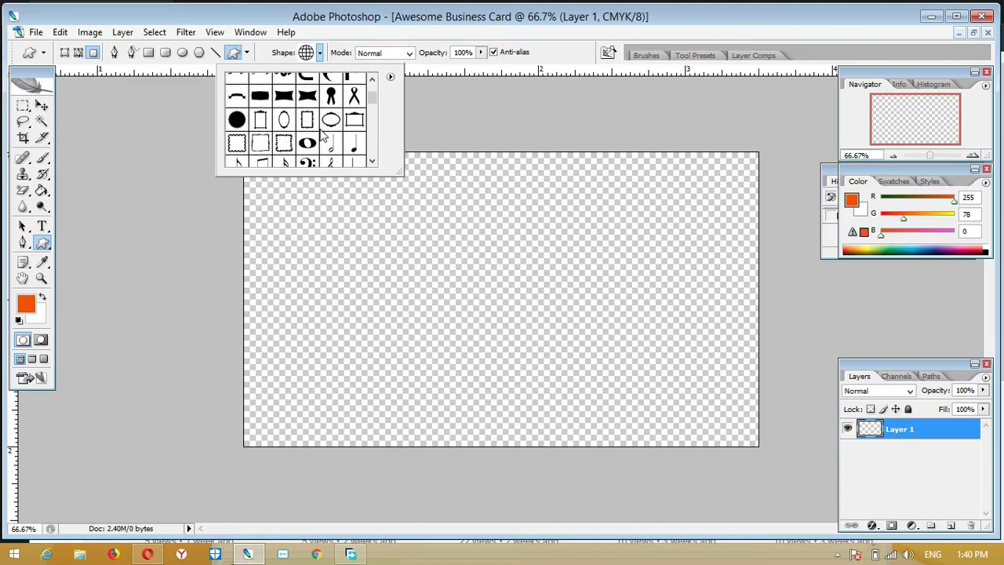
pyautogui.scroll(-15, 321, 135)
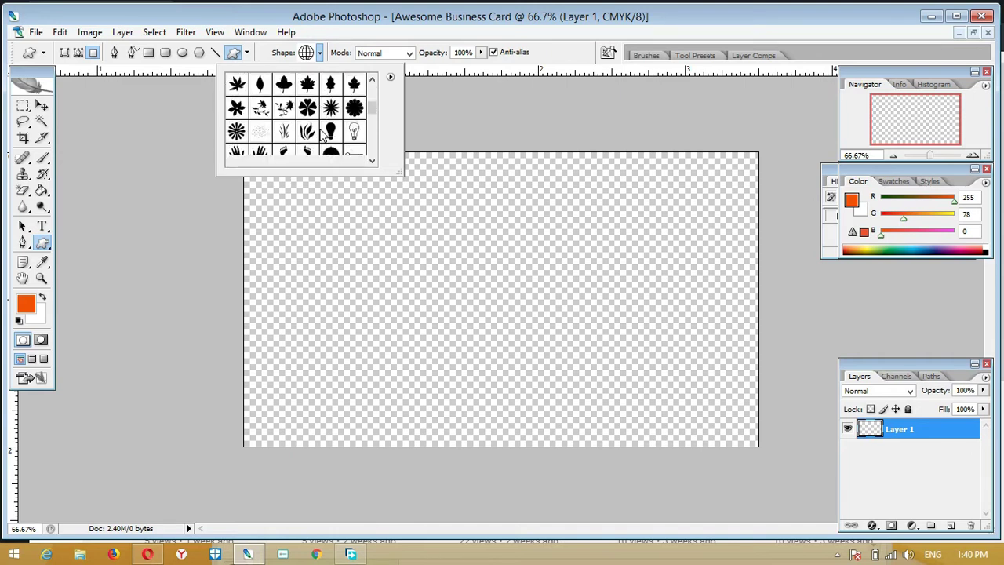
pyautogui.scroll(-12, 320, 133)
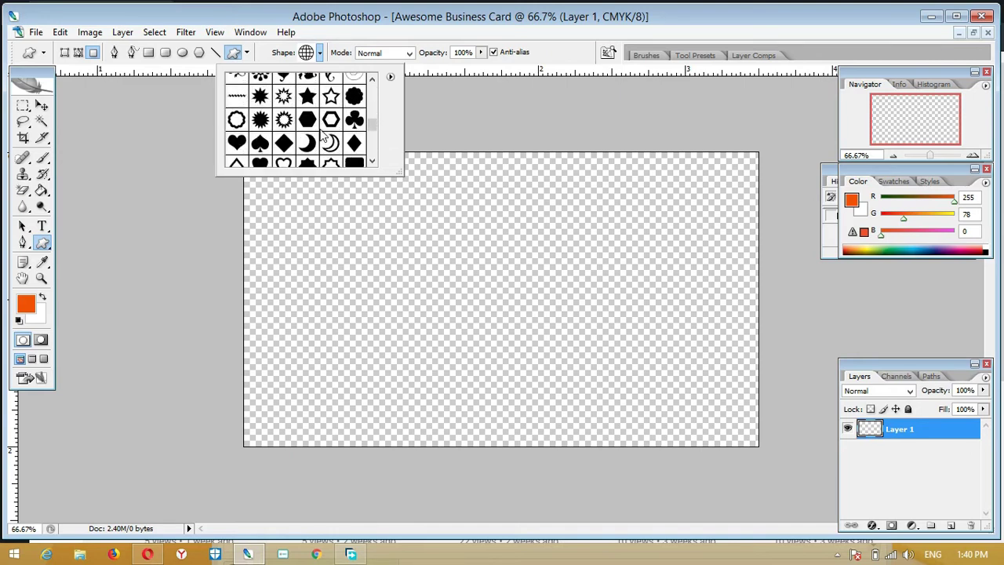
pyautogui.scroll(-4, 321, 136)
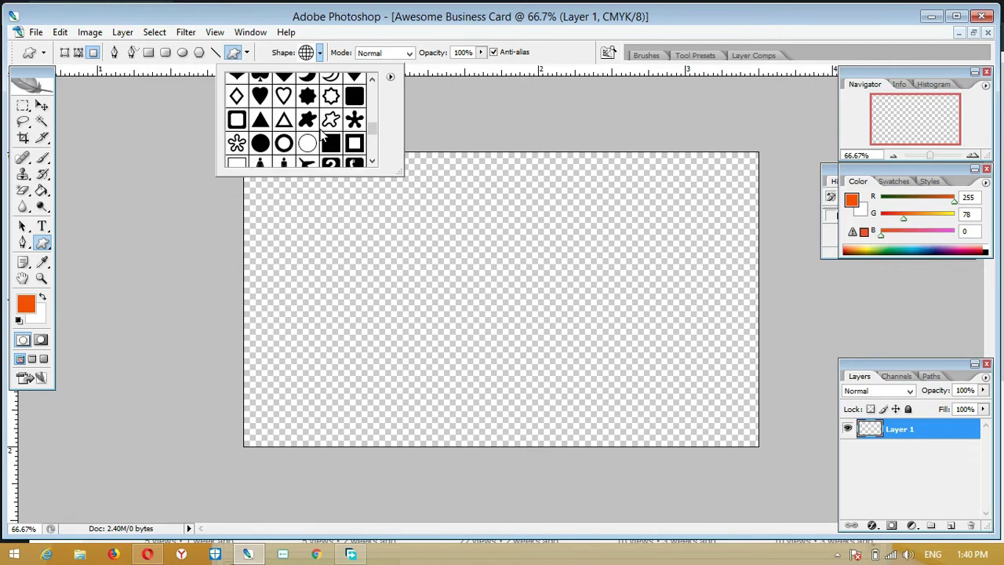
pyautogui.click(260, 124)
pyautogui.click(264, 125)
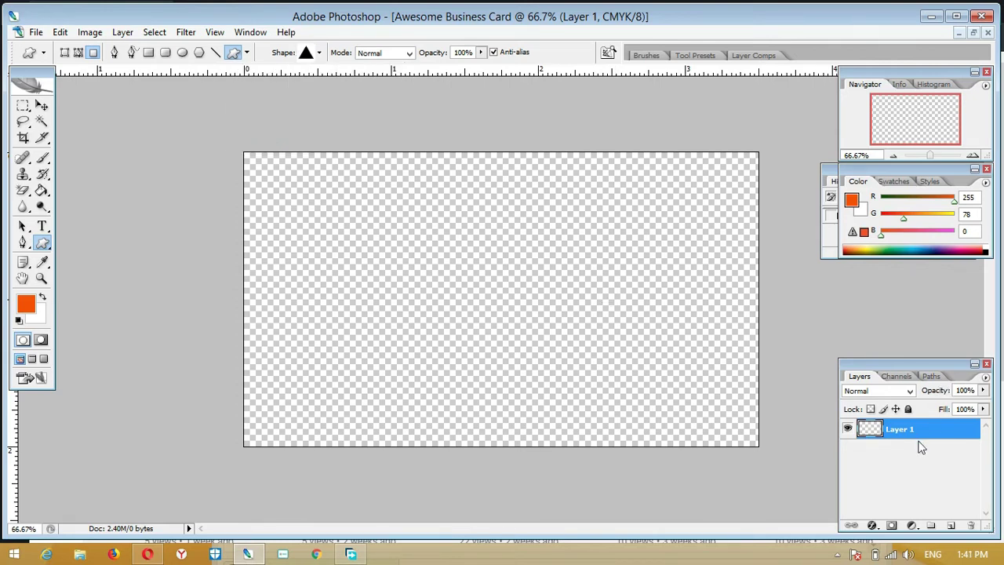
# - Rename Layer 1 to Triangle and draw an orange triangle about 1.75 inches wide on the left half of the card
pyautogui.doubleClick(898, 429)
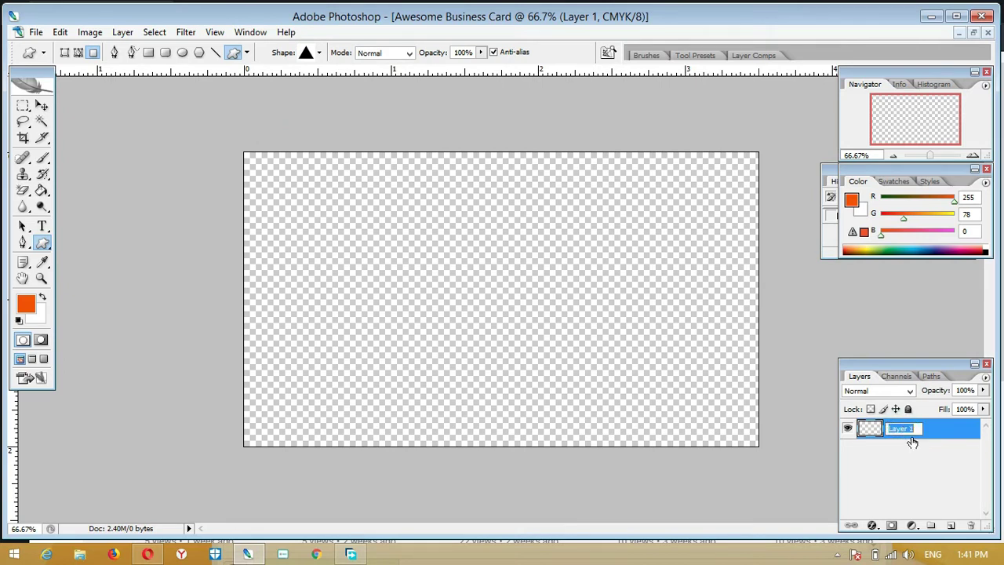
pyautogui.write('Triangle')
pyautogui.press('Return')
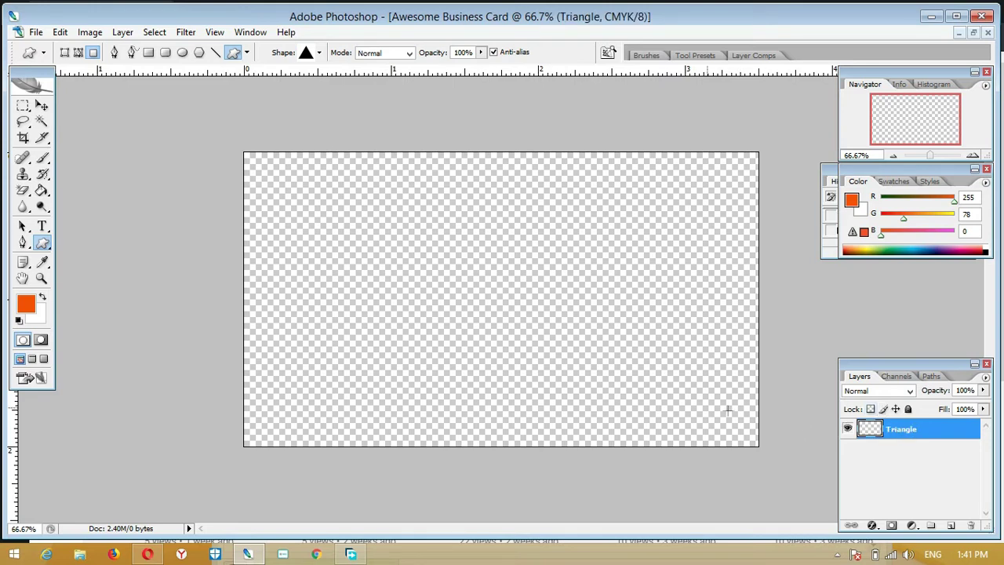
pyautogui.moveTo(264, 179); pyautogui.dragTo(522, 395)
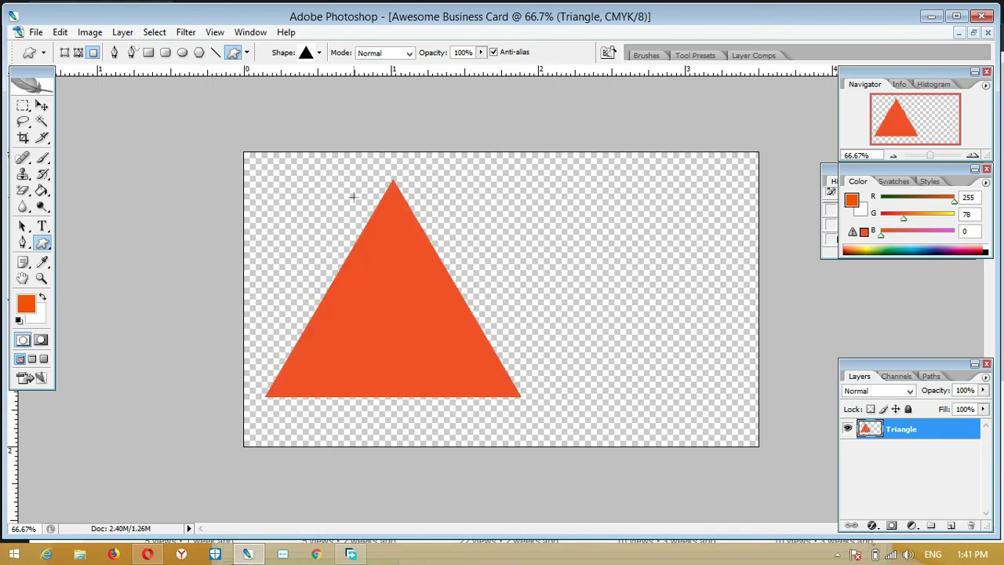
# - Rotate the triangle 90° clockwise with Free Transform and move it flush into the card's bottom-left corner
pyautogui.hotkey('ctrl', 't')
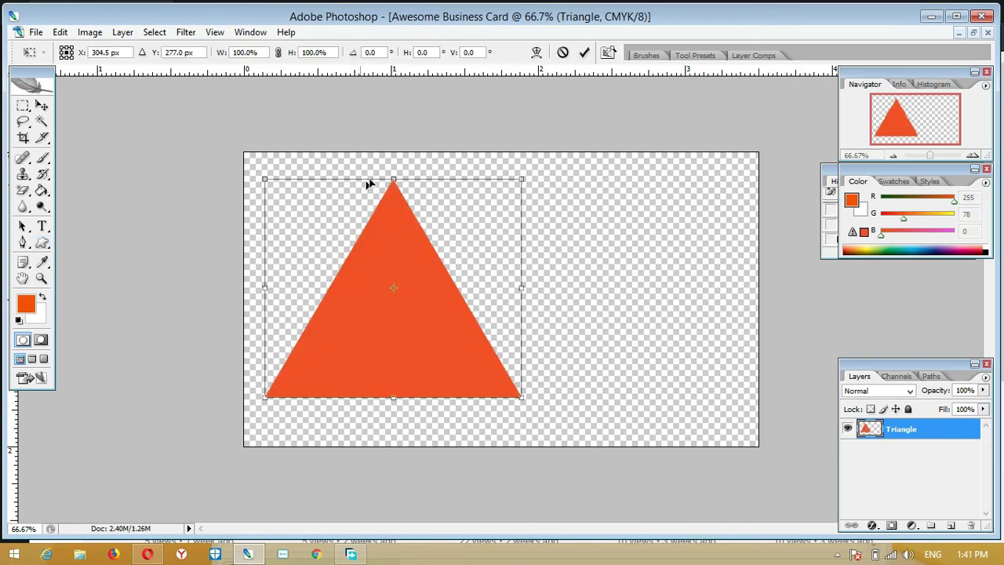
pyautogui.rightClick(451, 239)
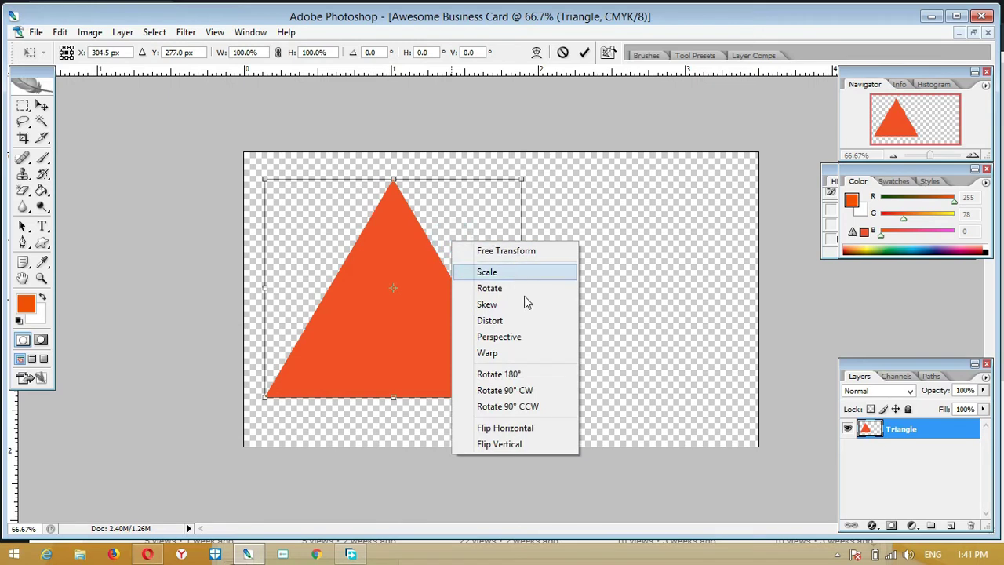
pyautogui.click(547, 386)
pyautogui.moveTo(444, 284); pyautogui.dragTo(402, 315)
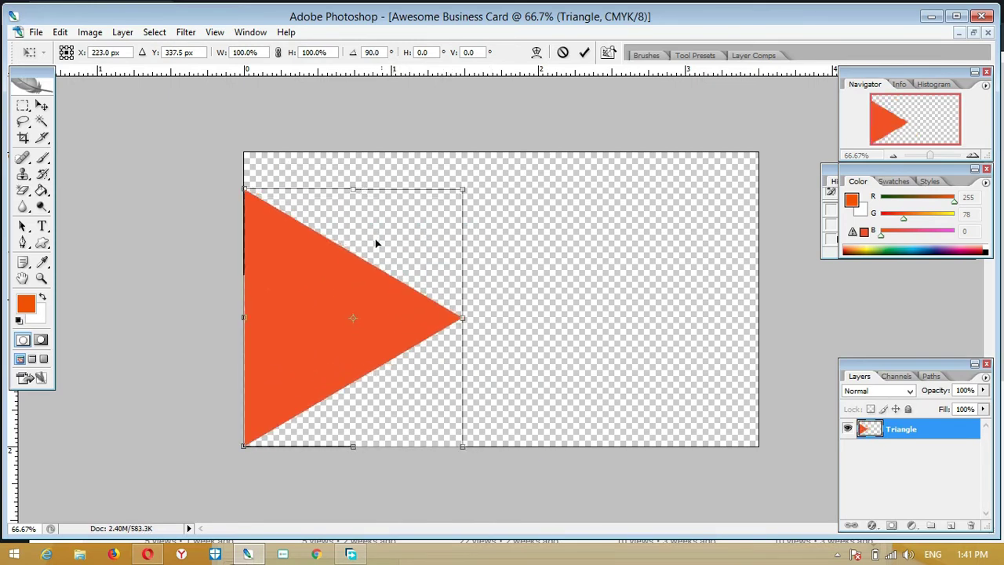
# - Resize the triangle to span the card's full height along the left edge, reaching about 1 inch across
pyautogui.moveTo(464, 318); pyautogui.dragTo(394, 310)
pyautogui.moveTo(317, 186); pyautogui.dragTo(316, 153)
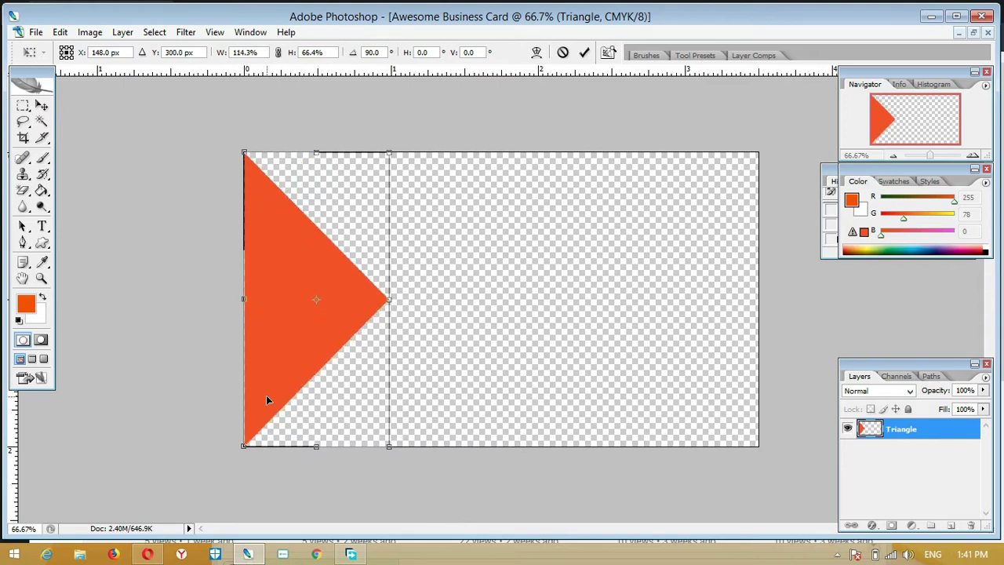
pyautogui.moveTo(243, 448); pyautogui.dragTo(239, 460)
pyautogui.moveTo(271, 349); pyautogui.dragTo(276, 346)
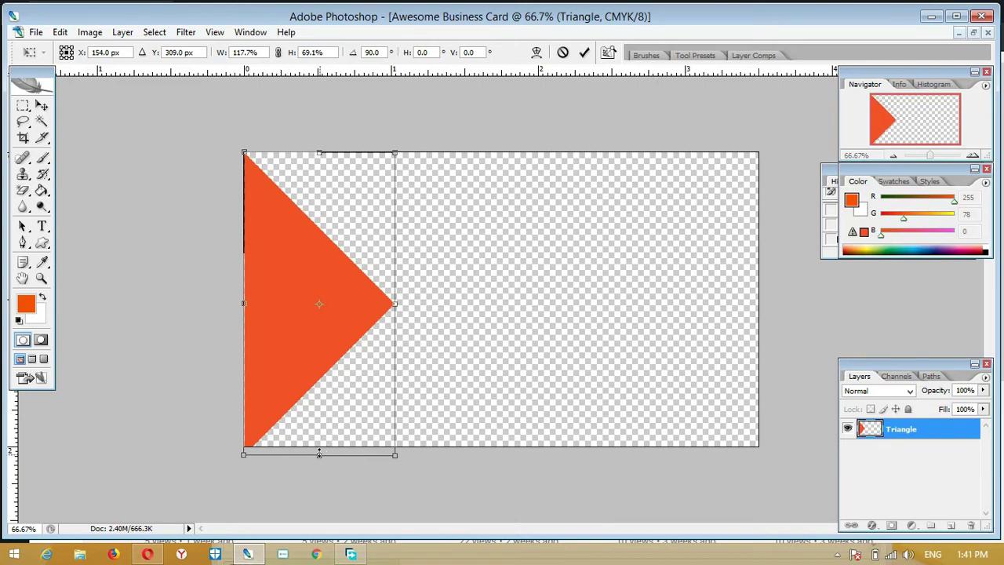
pyautogui.moveTo(320, 454); pyautogui.dragTo(319, 446)
pyautogui.press('Return')
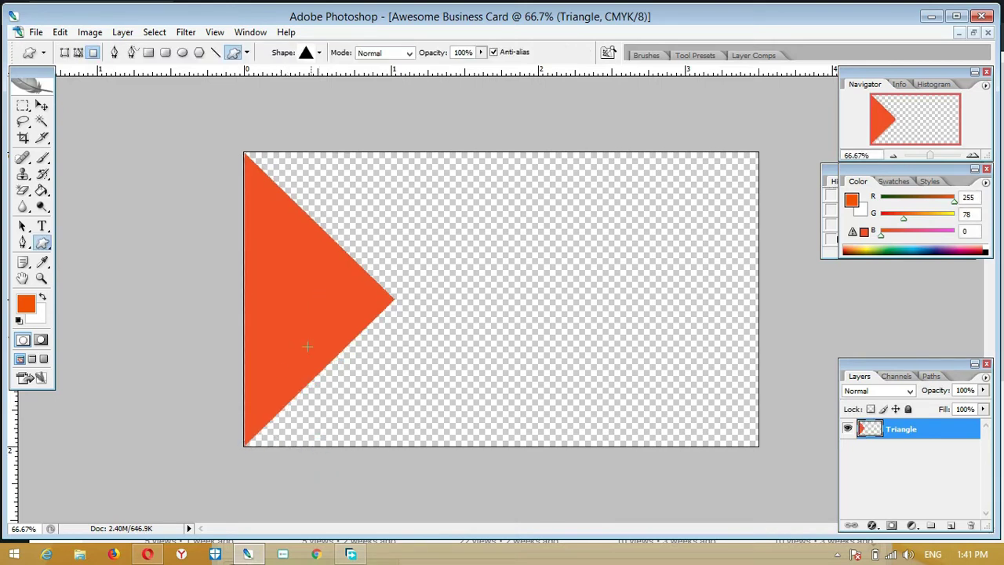
# - Duplicate the Triangle layer and scale the copy to about 50.5% around its centre
pyautogui.press('v')
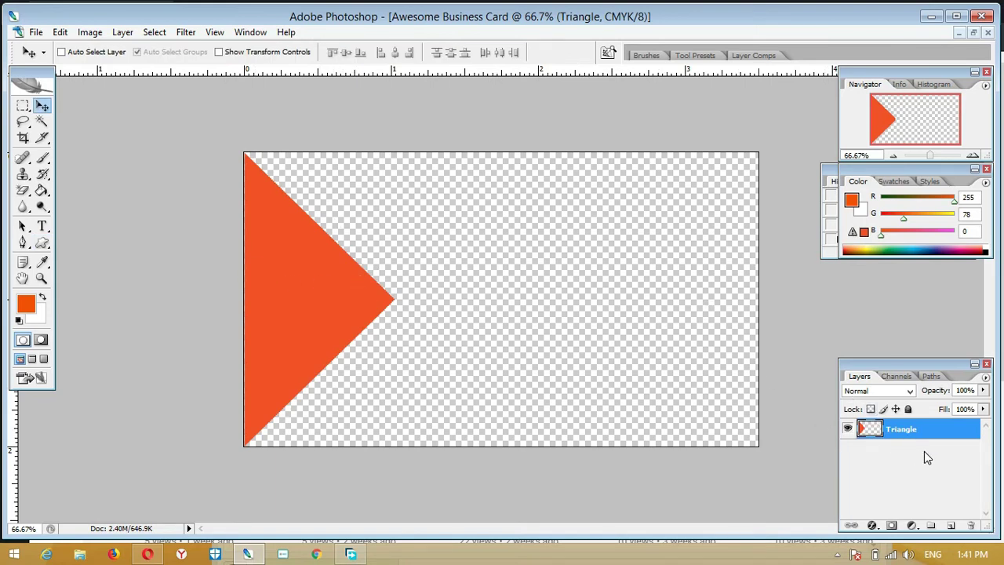
pyautogui.hotkey('ctrl', 'j')
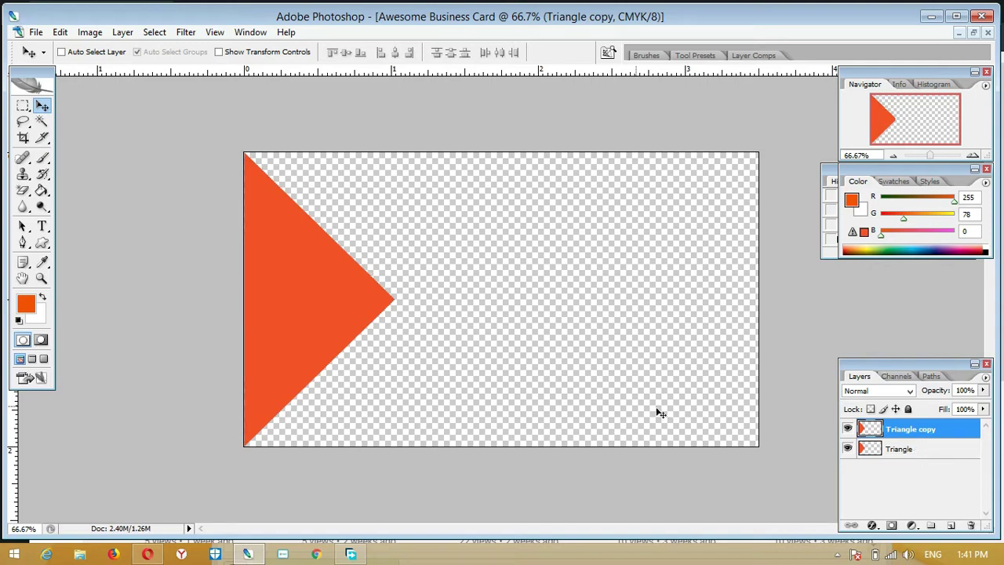
pyautogui.hotkey('ctrl', 't')
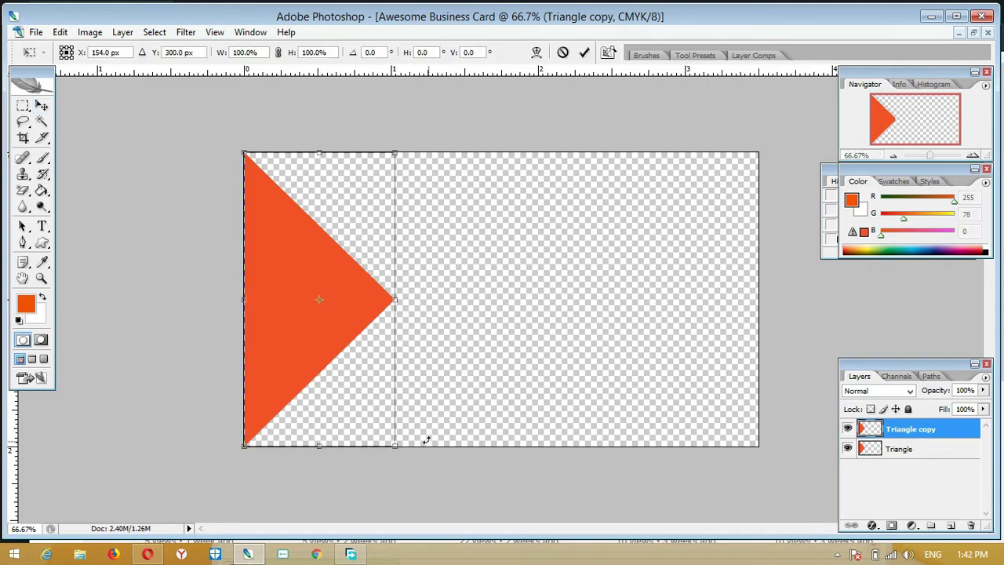
pyautogui.moveTo(395, 446); pyautogui.dragTo(357, 373)
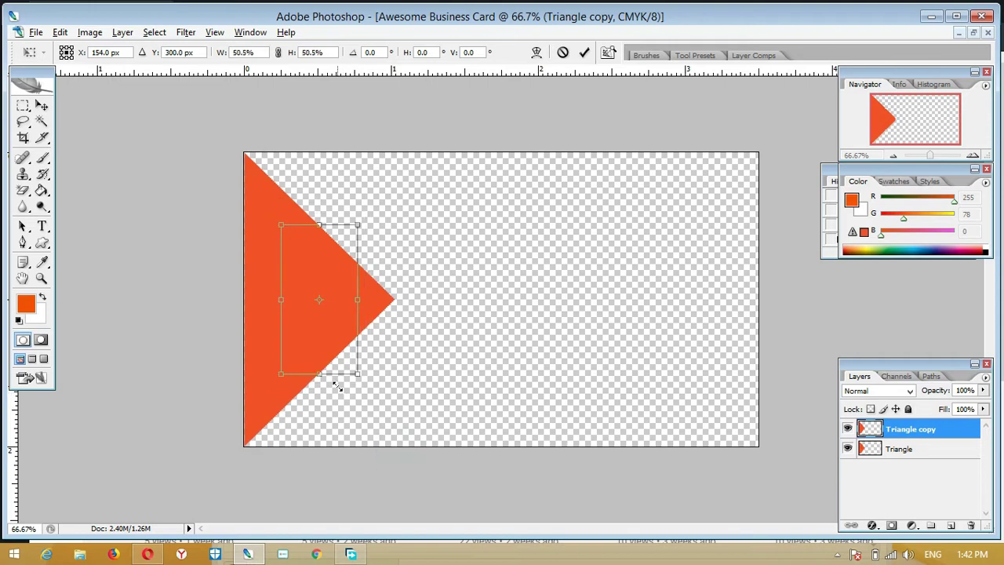
# - Move the small triangle copy to the card's top-left corner with its upper half beyond the top edge
pyautogui.moveTo(327, 339); pyautogui.dragTo(437, 264)
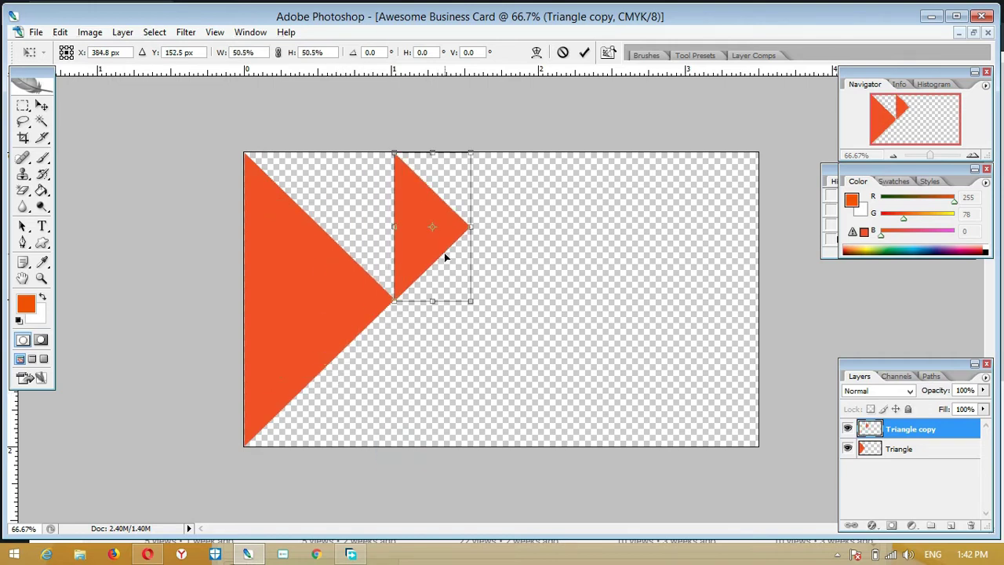
pyautogui.moveTo(425, 202); pyautogui.dragTo(274, 130)
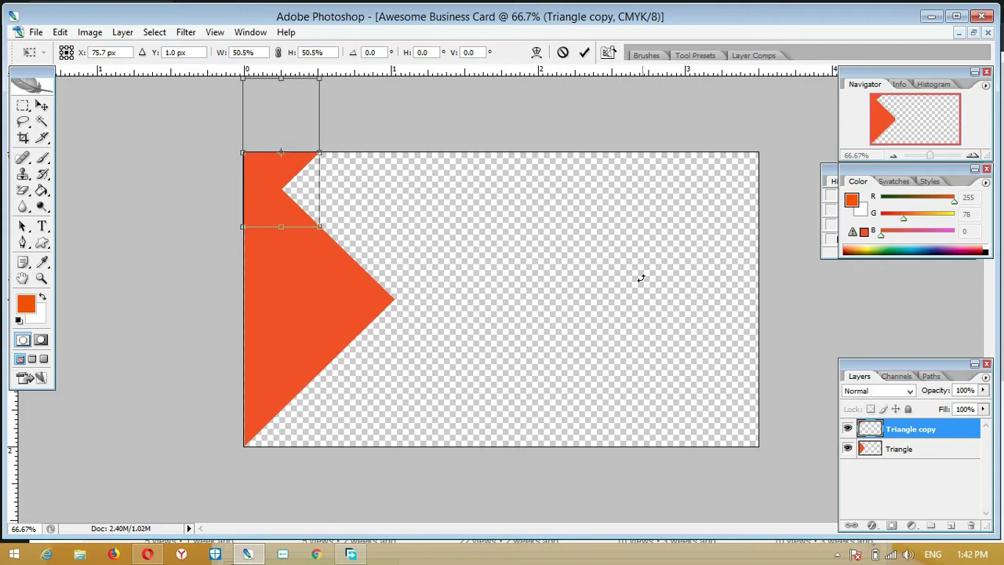
pyautogui.press('Return')
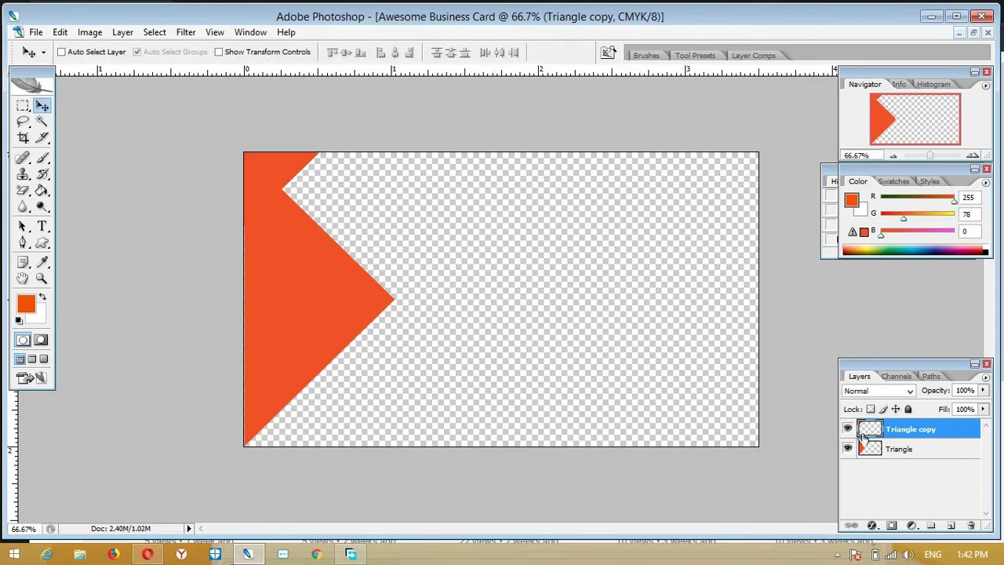
# - Place the Triangle copy layer beneath the Triangle layer and nudge the large triangle slightly downward
pyautogui.moveTo(909, 429); pyautogui.dragTo(912, 471)
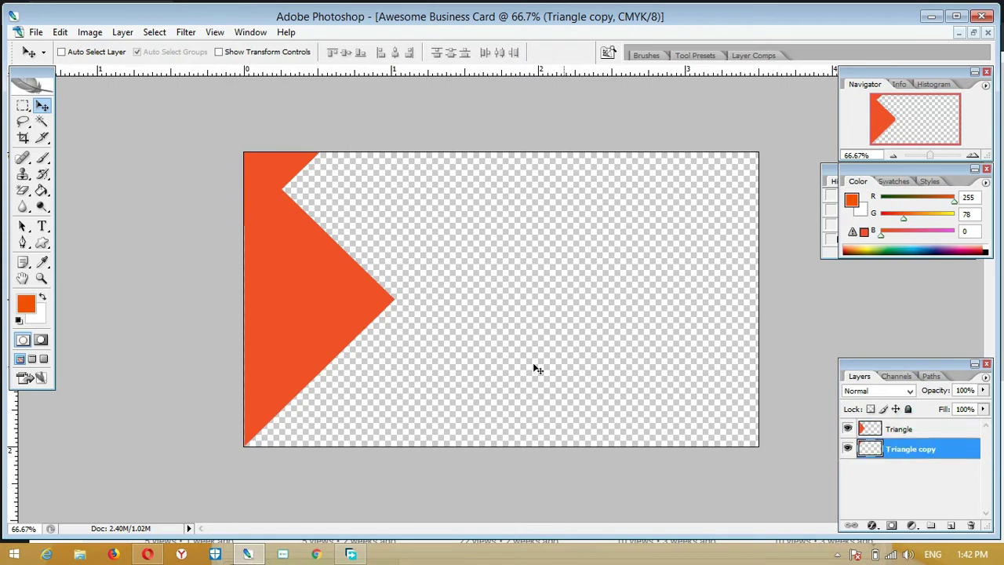
pyautogui.rightClick(318, 314)
pyautogui.click(337, 324)
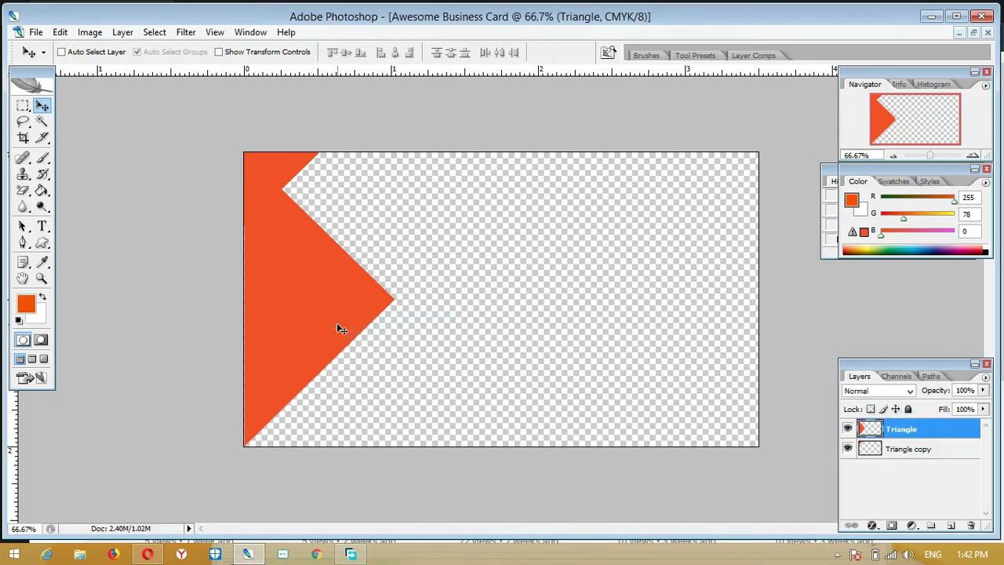
pyautogui.press('Down')
pyautogui.press('Down')
pyautogui.press('Down')
pyautogui.press('Down')
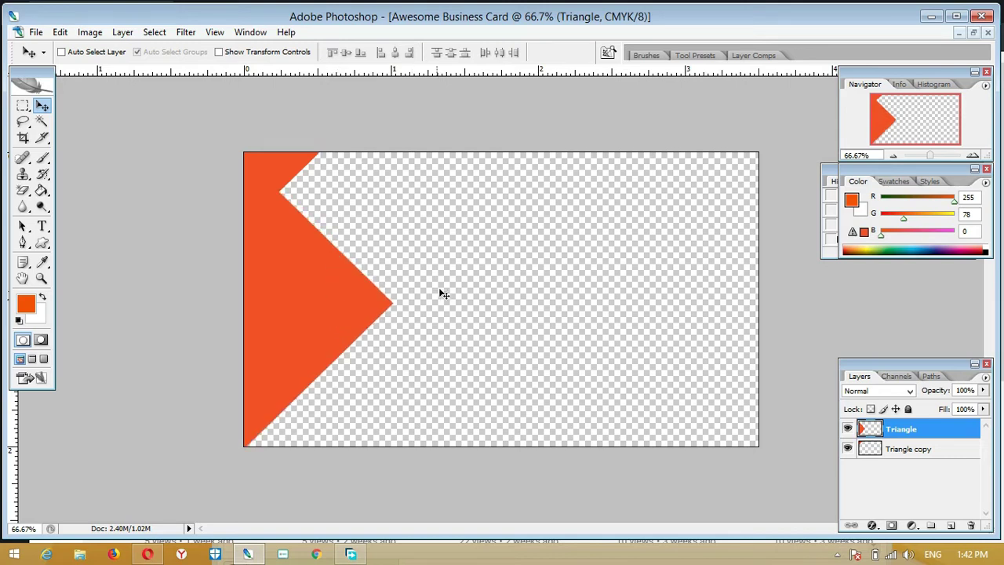
pyautogui.rightClick(897, 430)
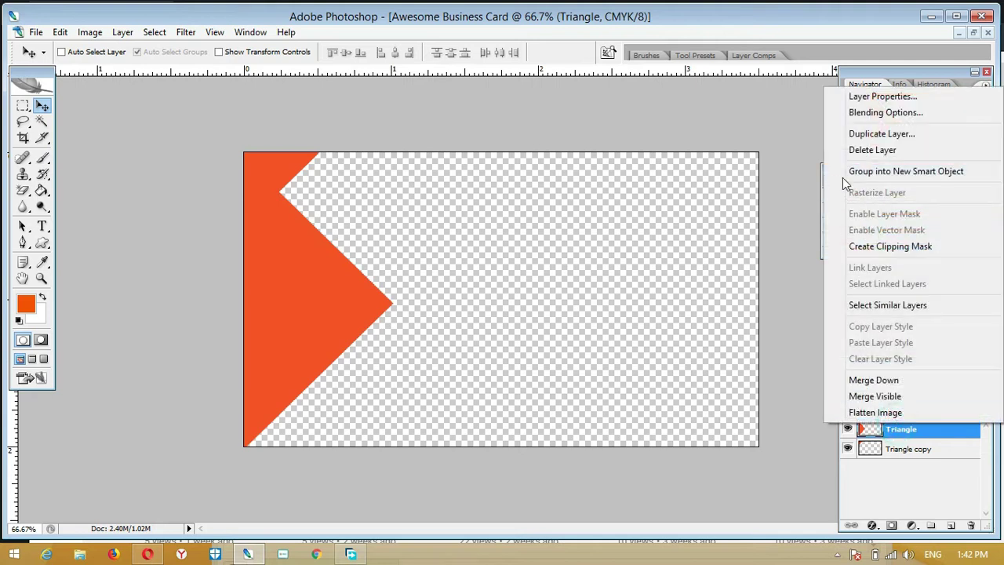
pyautogui.click(870, 113)
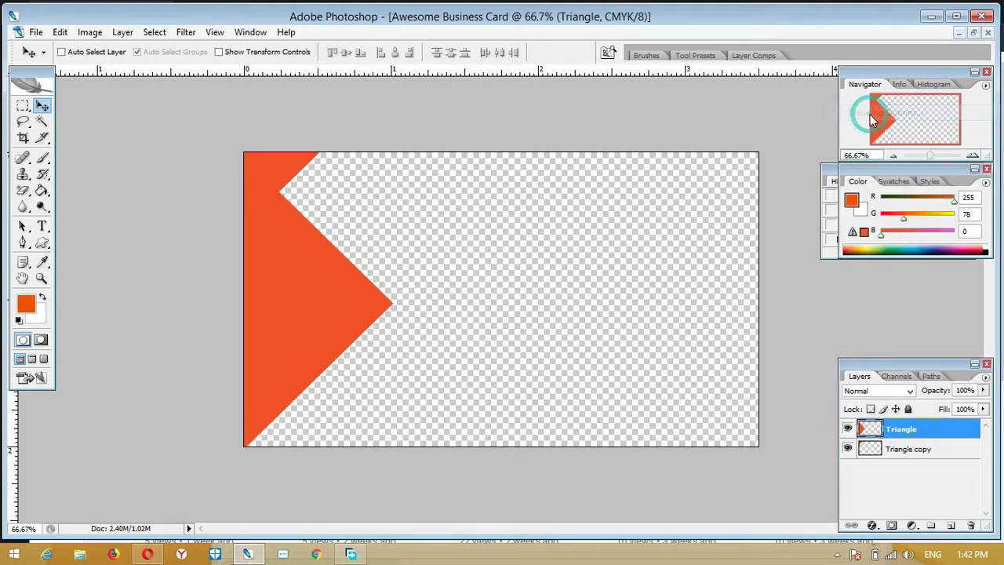
pyautogui.click(594, 253)
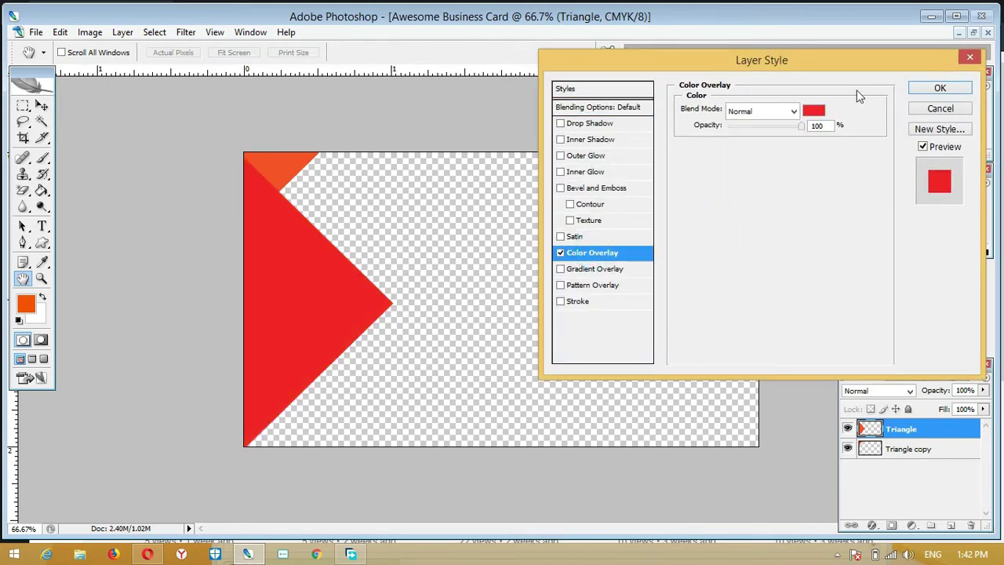
pyautogui.click(940, 110)
# - Apply a Color Overlay in dark red #d22f00 to the Triangle copy layer
pyautogui.click(899, 452)
pyautogui.rightClick(899, 453)
pyautogui.click(884, 139)
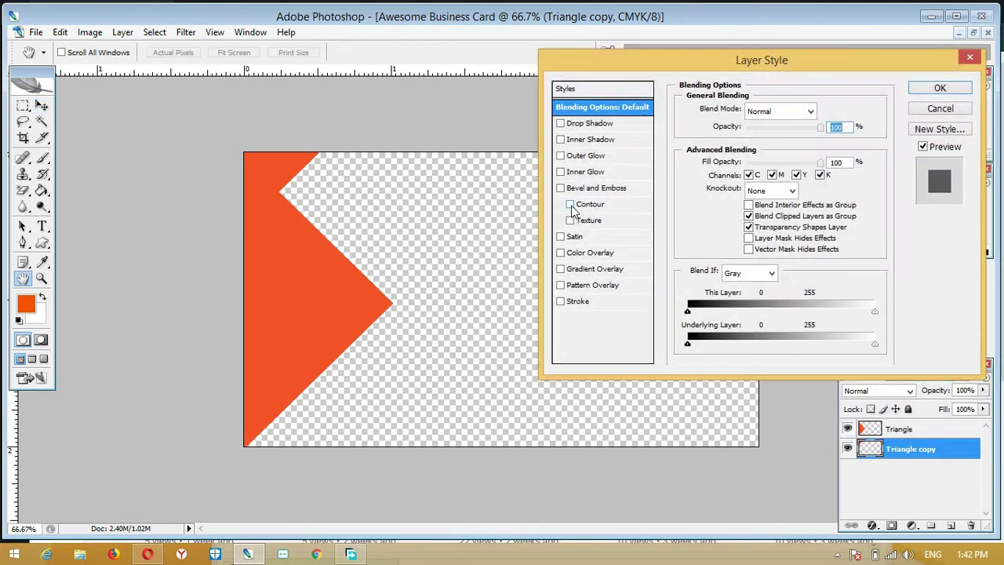
pyautogui.click(584, 252)
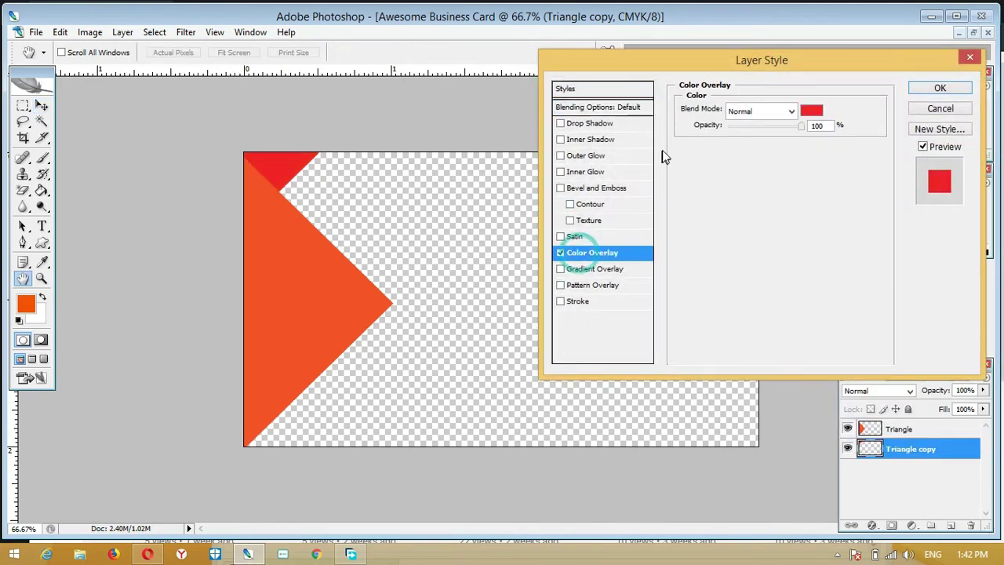
pyautogui.click(811, 111)
pyautogui.moveTo(291, 178); pyautogui.dragTo(563, 308)
pyautogui.click(270, 250)
pyautogui.moveTo(498, 362); pyautogui.dragTo(537, 382)
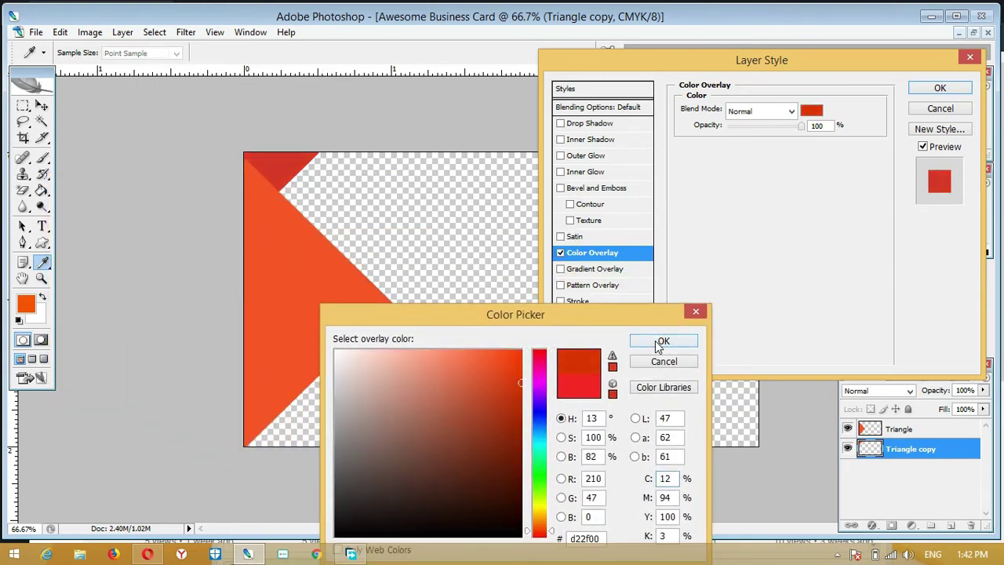
pyautogui.click(663, 341)
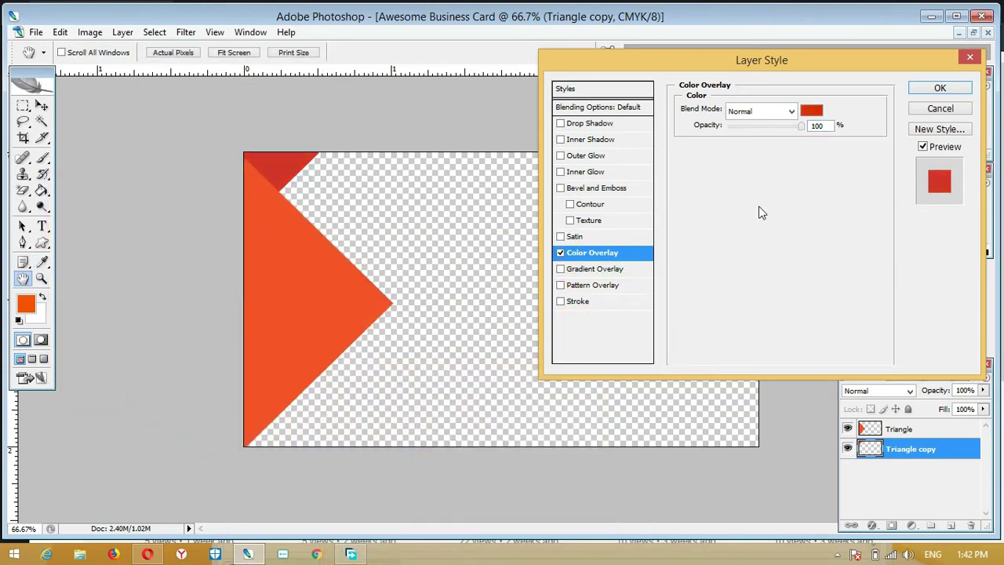
pyautogui.click(950, 89)
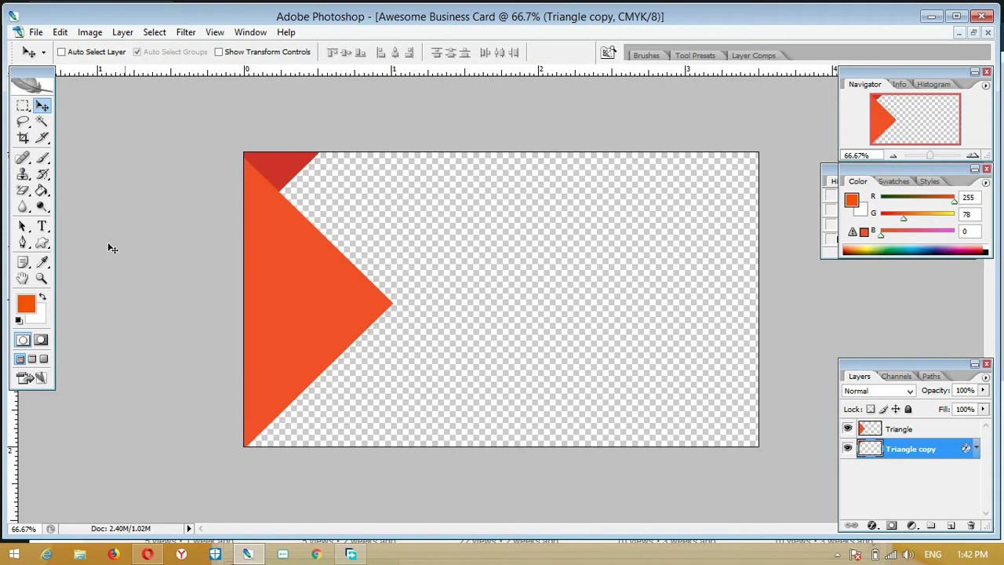
# - Activate the Rectangle tool and create a new layer named Rec1 below the Triangle copy layer
pyautogui.click(43, 243)
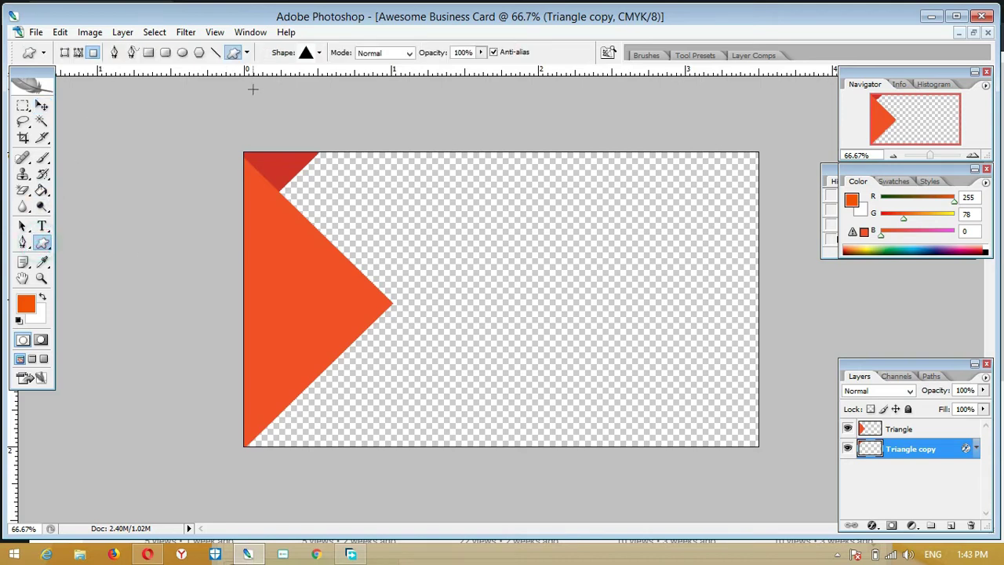
pyautogui.click(149, 53)
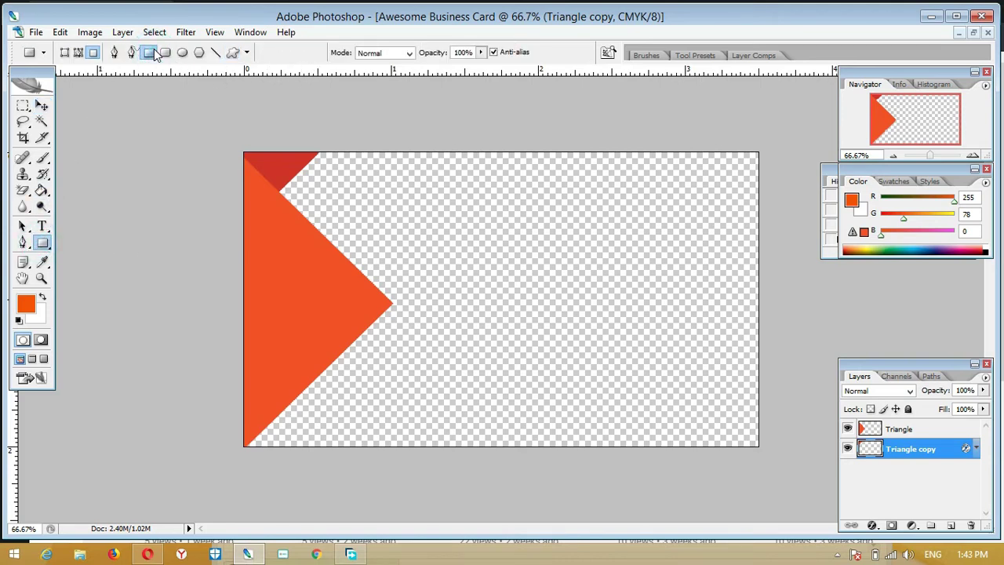
pyautogui.click(473, 210)
pyautogui.click(921, 430)
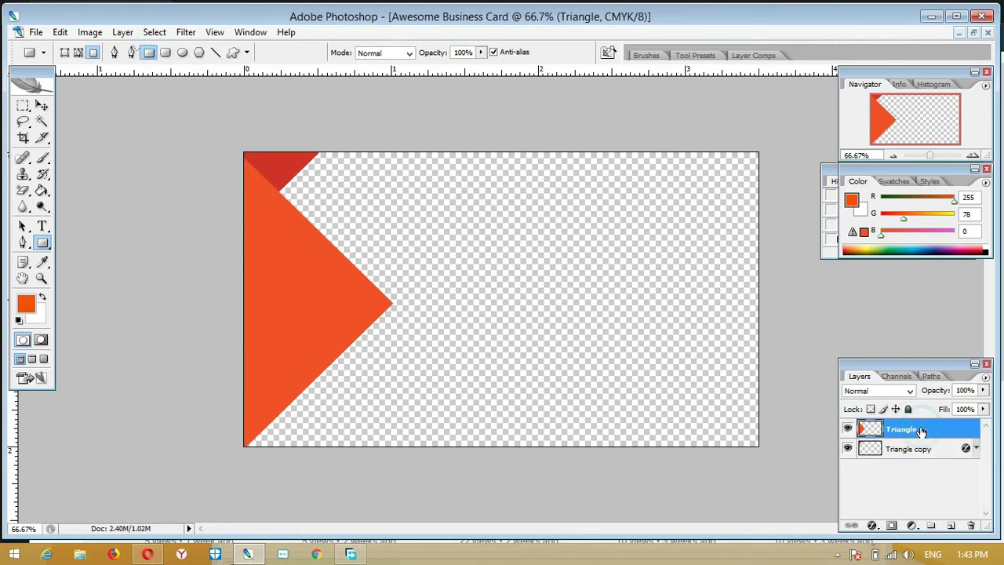
pyautogui.click(915, 450)
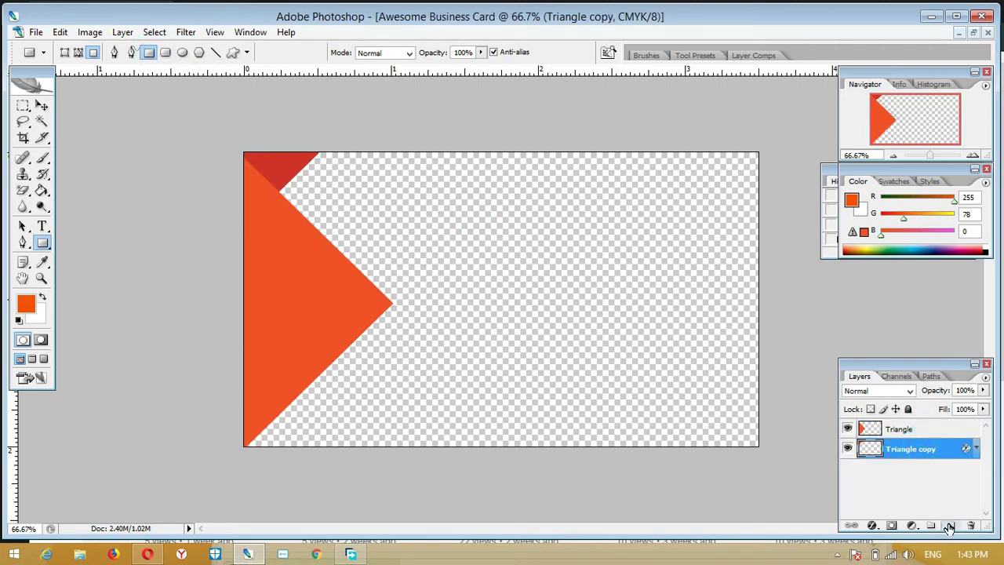
pyautogui.click(951, 525)
pyautogui.moveTo(909, 452); pyautogui.dragTo(910, 480)
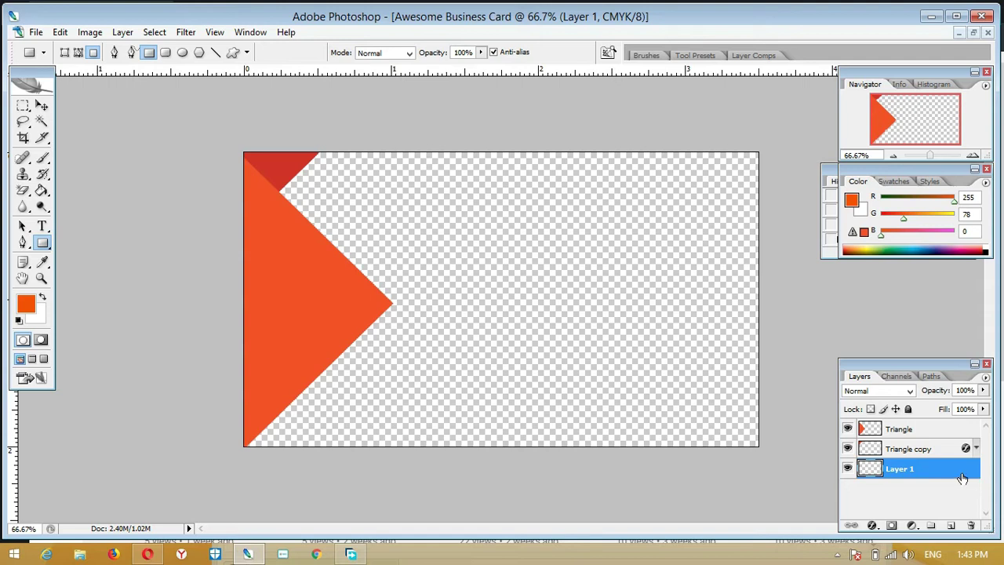
pyautogui.doubleClick(908, 470)
pyautogui.write('Rec1')
pyautogui.press('Return')
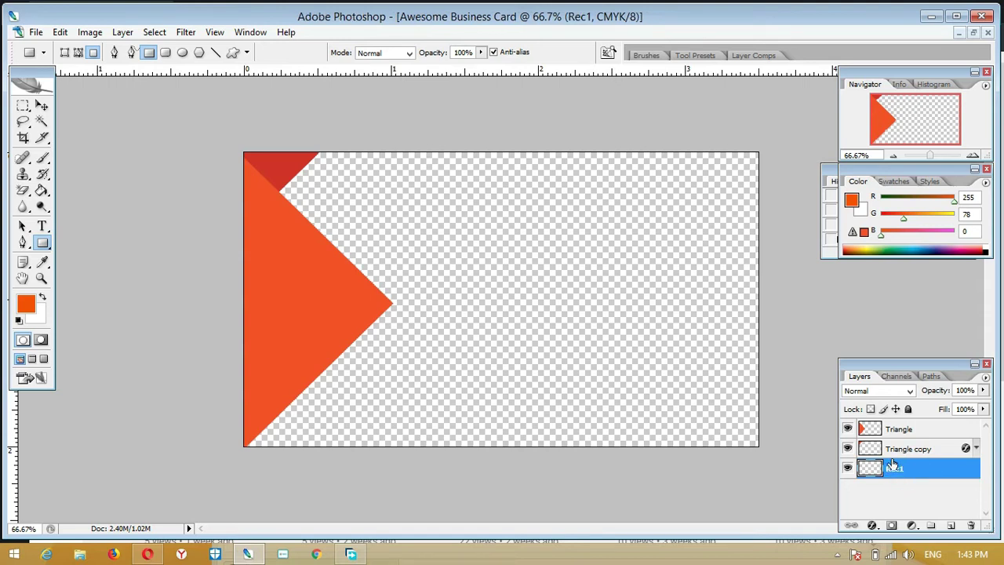
# - Duplicate the empty Rec1 layer and rename the copy Rec2
pyautogui.hotkey('ctrl', 'j')
pyautogui.doubleClick(908, 468)
pyautogui.write('Rec')
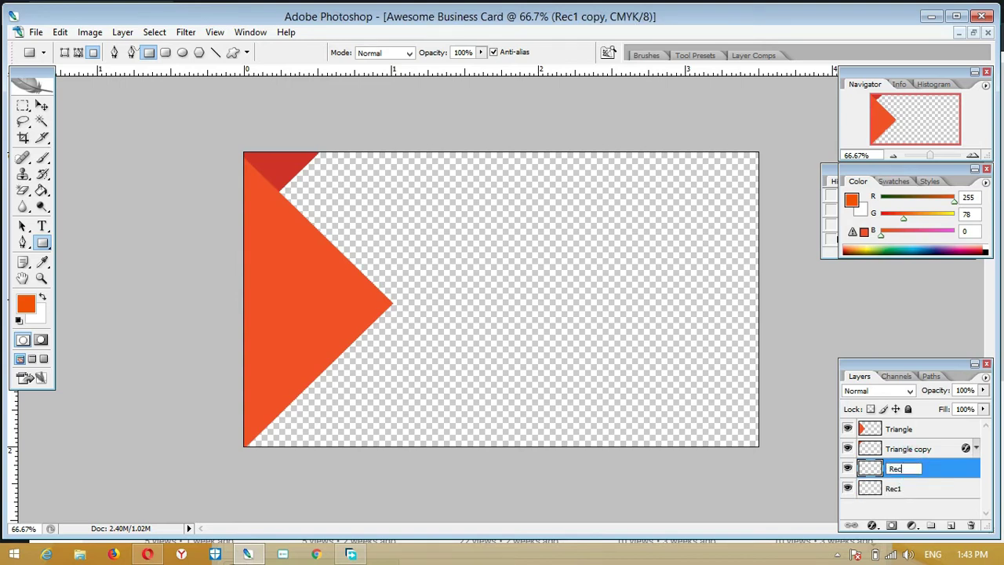
pyautogui.write('2')
pyautogui.press('Return')
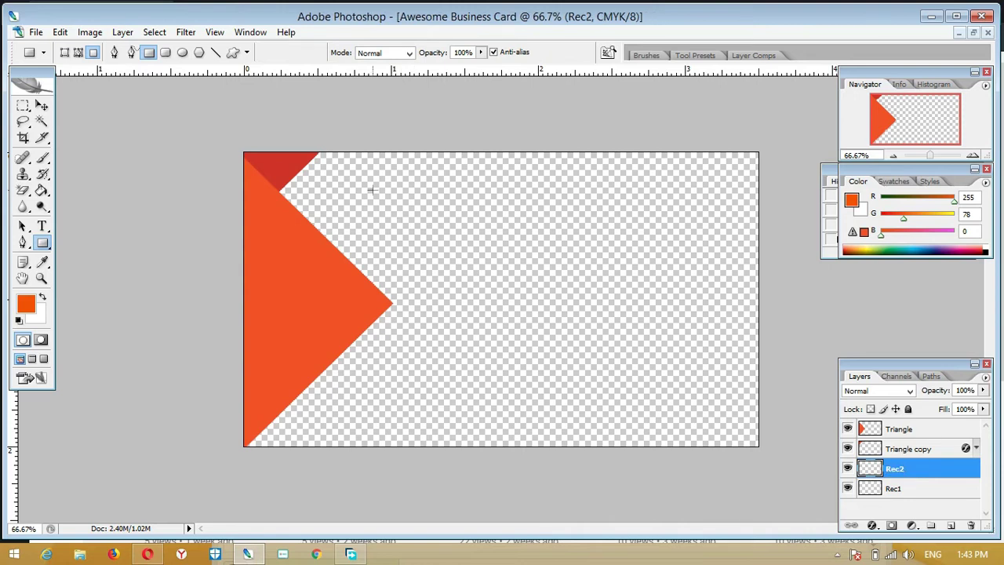
pyautogui.click(894, 489)
pyautogui.moveTo(432, 259); pyautogui.dragTo(648, 295)
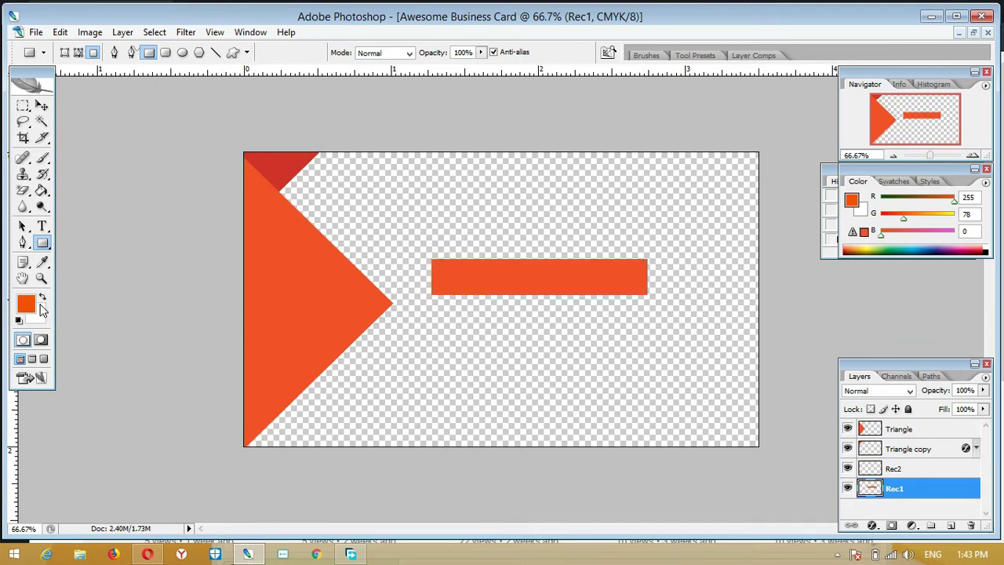
pyautogui.hotkey('ctrl', 'z')
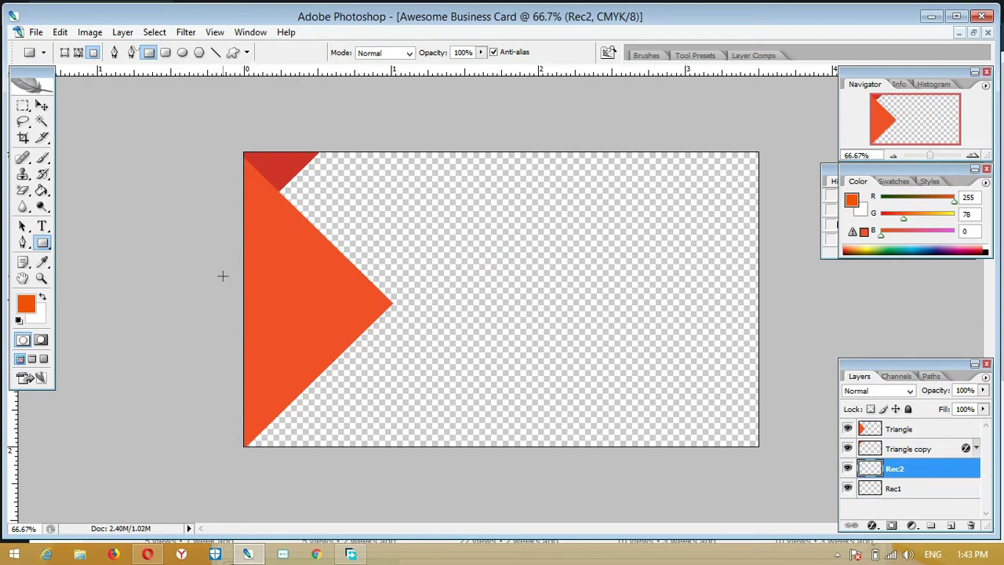
# - Set the foreground colour to teal #1ac5c7
pyautogui.click(42, 261)
pyautogui.click(26, 302)
pyautogui.moveTo(489, 317); pyautogui.dragTo(634, 68)
pyautogui.click(688, 192)
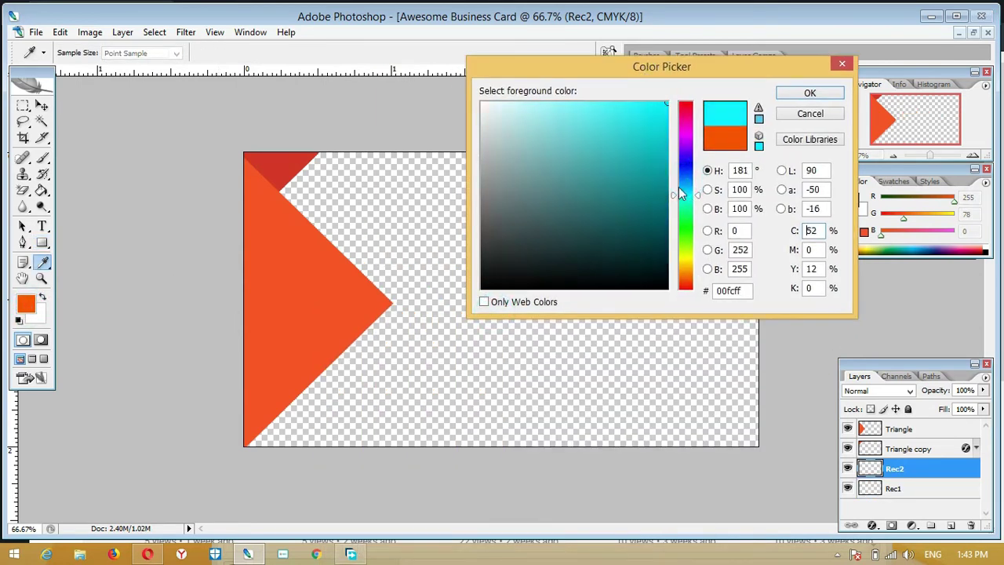
pyautogui.moveTo(663, 147); pyautogui.dragTo(644, 142)
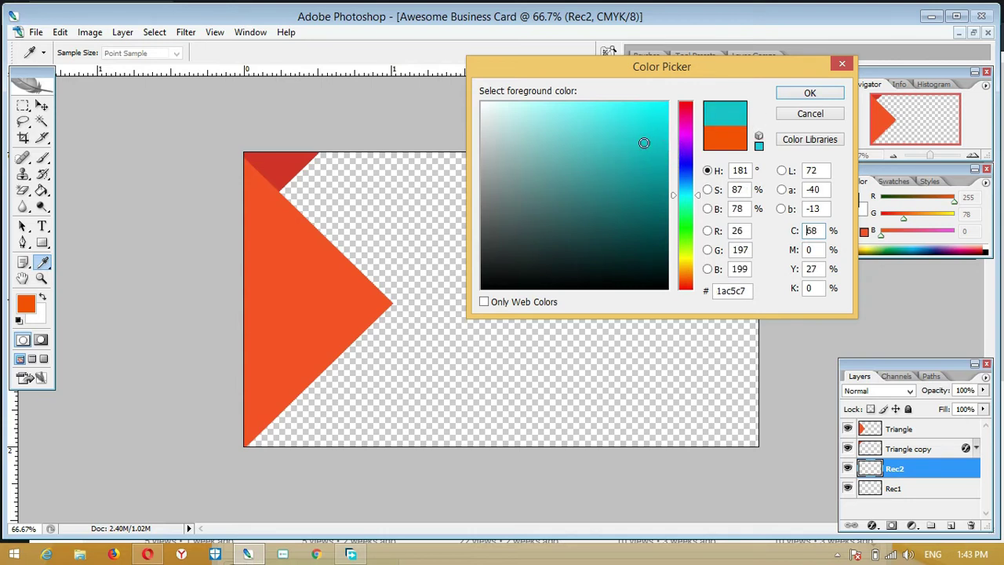
pyautogui.click(819, 96)
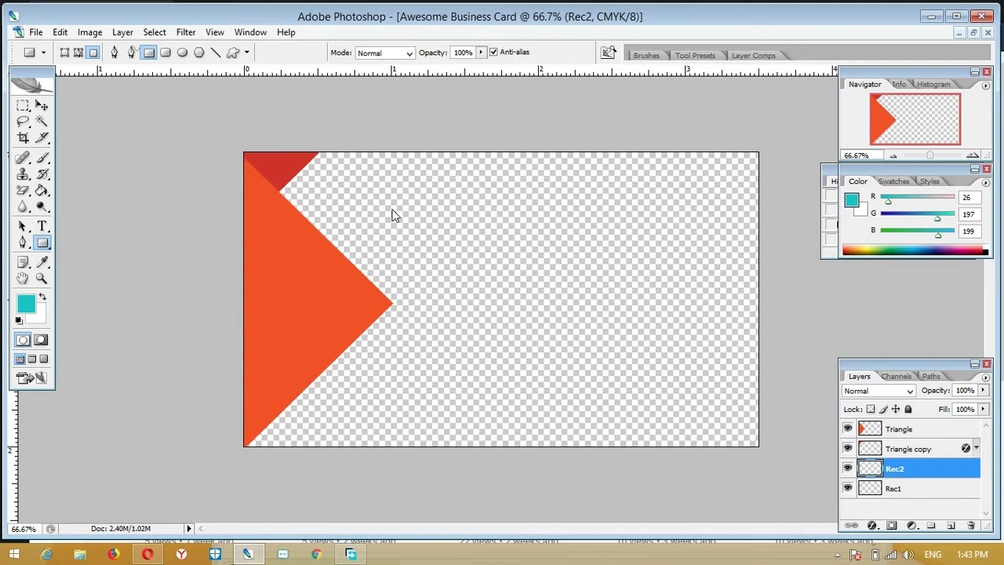
# - Draw a teal bar about 1.7 inches long on Rec2, rotate it -43.6° and place it against the small red triangle's lower-right edge
pyautogui.moveTo(423, 208); pyautogui.dragTo(667, 242)
pyautogui.hotkey('ctrl', 't')
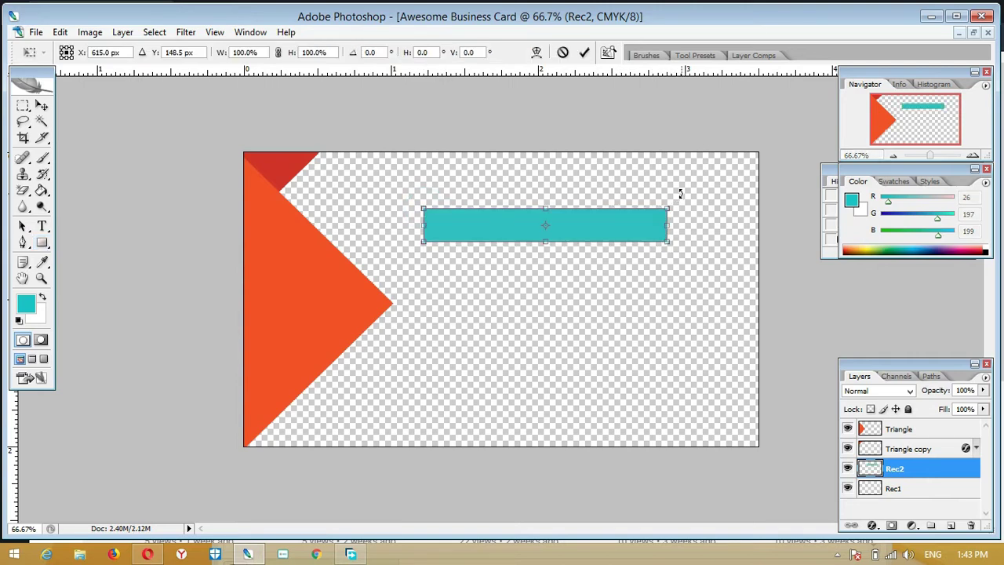
pyautogui.moveTo(684, 196); pyautogui.dragTo(311, 182)
pyautogui.moveTo(370, 128); pyautogui.dragTo(357, 117)
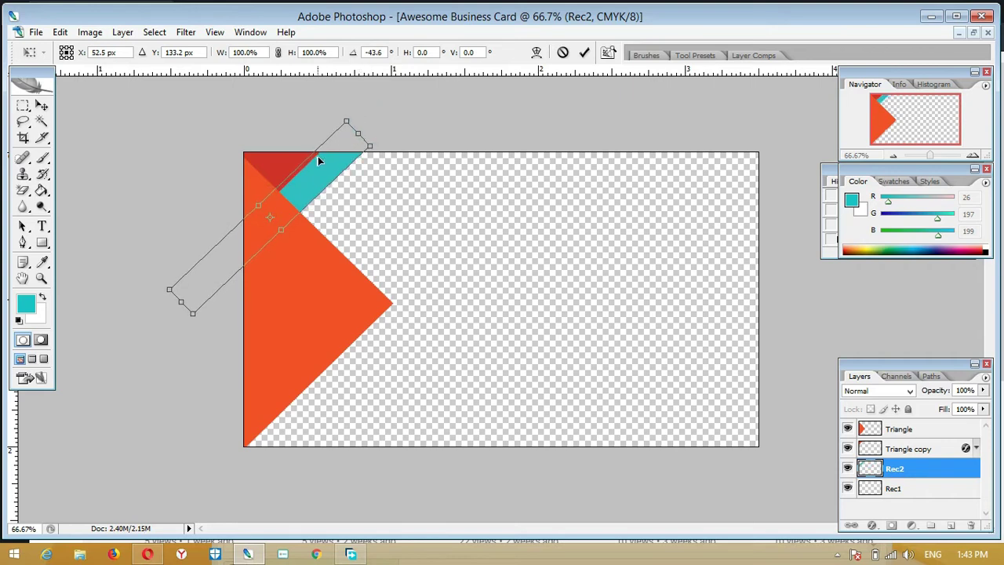
# - Shorten the rotated teal bar to 43.2% of its width, keeping it reaching past the card's top edge
pyautogui.moveTo(178, 308); pyautogui.dragTo(265, 207)
pyautogui.moveTo(359, 133); pyautogui.dragTo(353, 137)
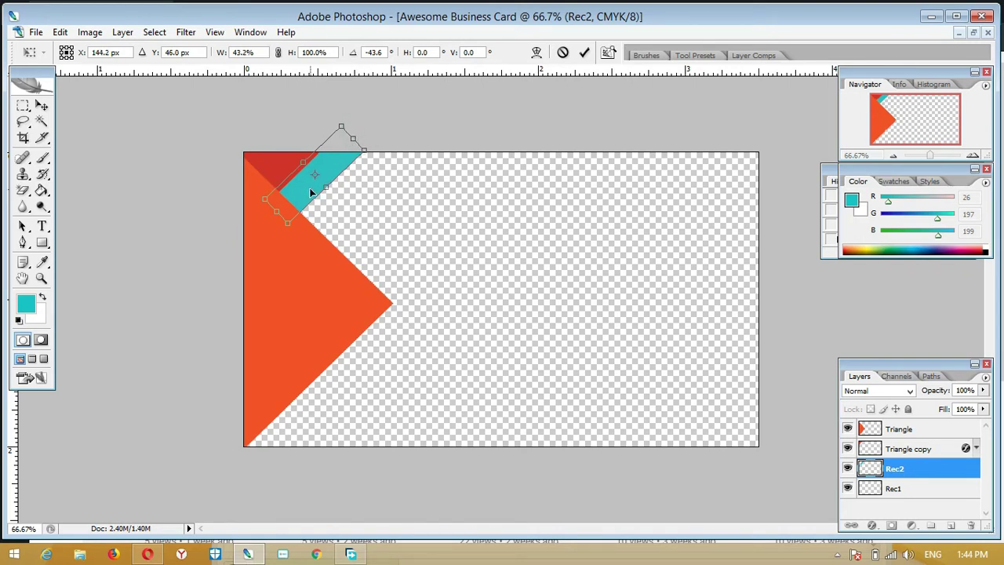
pyautogui.press('Return')
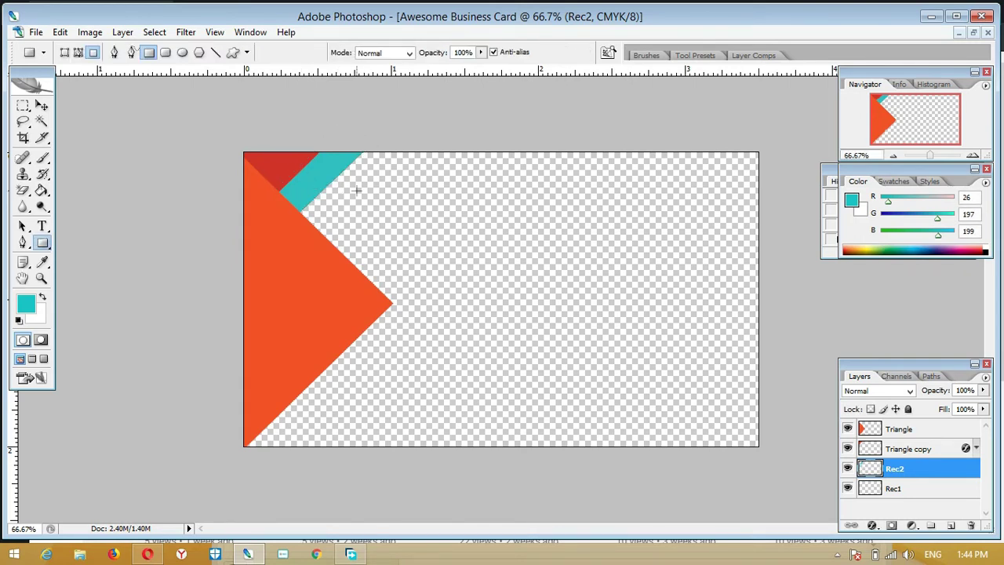
# - Duplicate the teal Rec2 bar and place the copy flush against the original's lower-right side
pyautogui.press('v')
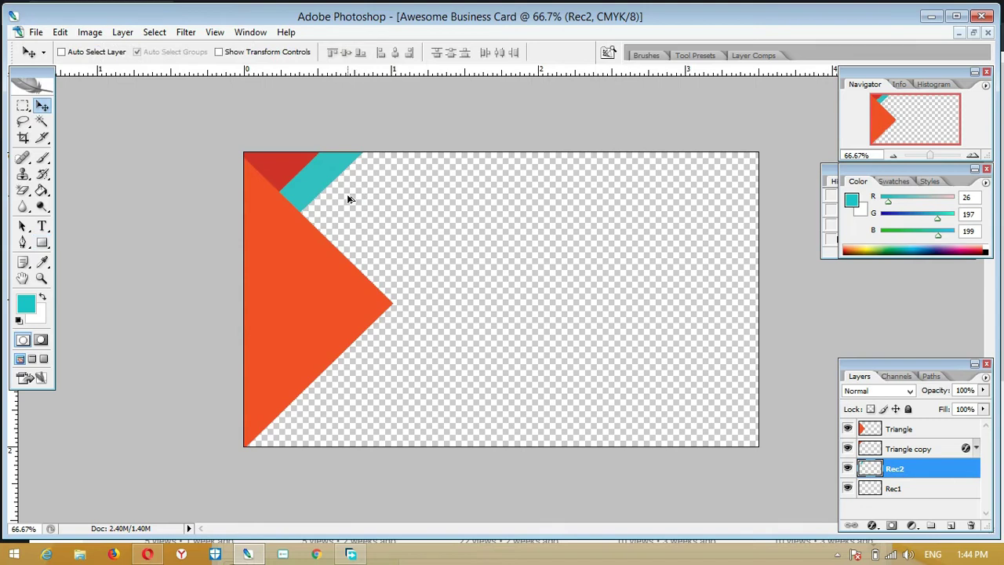
pyautogui.moveTo(323, 182); pyautogui.dragTo(372, 208)
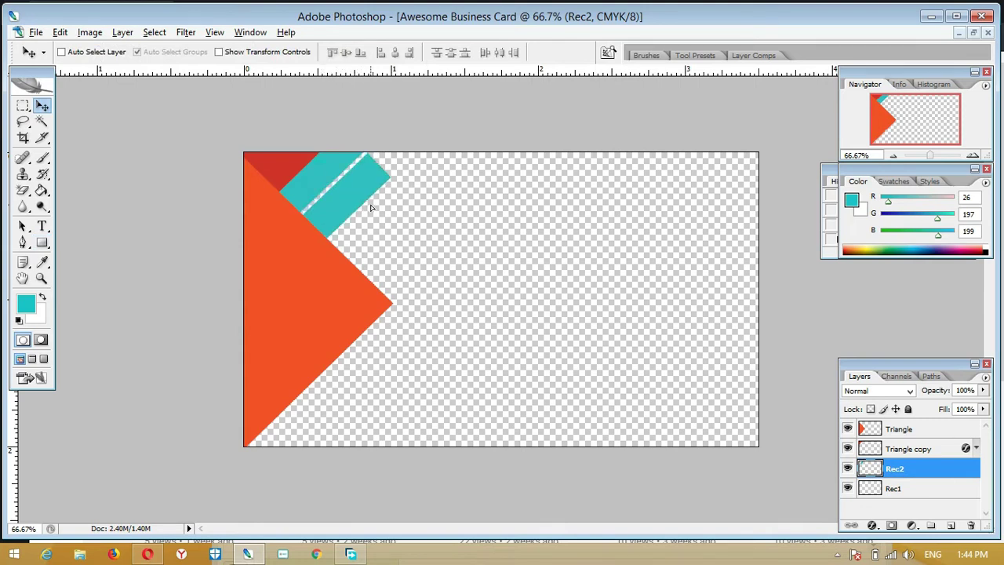
pyautogui.hotkey('ctrl', 'z')
pyautogui.hotkey('ctrl', 'z')
pyautogui.hotkey('ctrl', 'z')
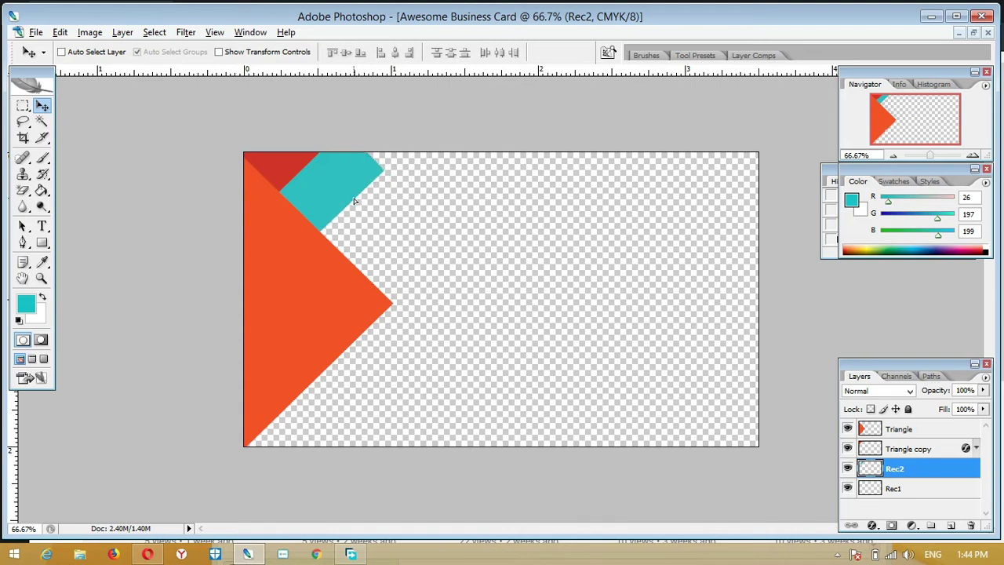
pyautogui.hotkey('ctrl', 'j')
# - Scale the Rec2 copy bar proportionally to 119.4% so it extends past the card's top edge
pyautogui.hotkey('ctrl', 't')
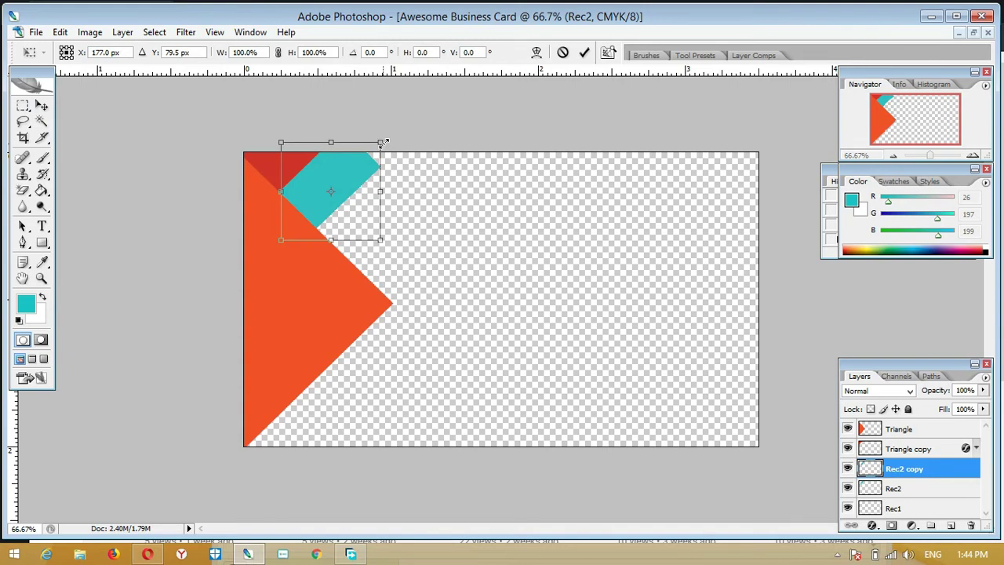
pyautogui.moveTo(381, 142); pyautogui.dragTo(402, 123)
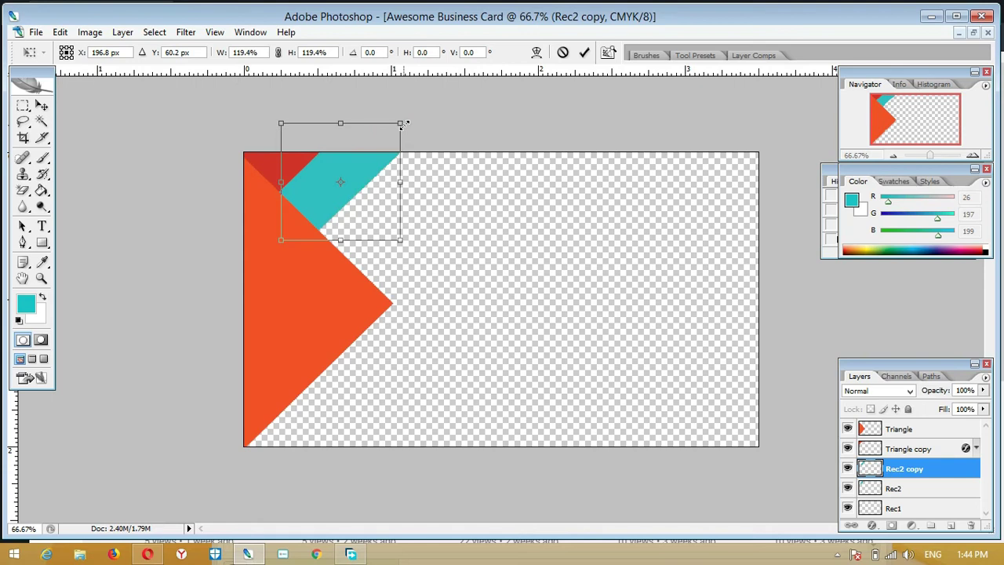
pyautogui.press('Return')
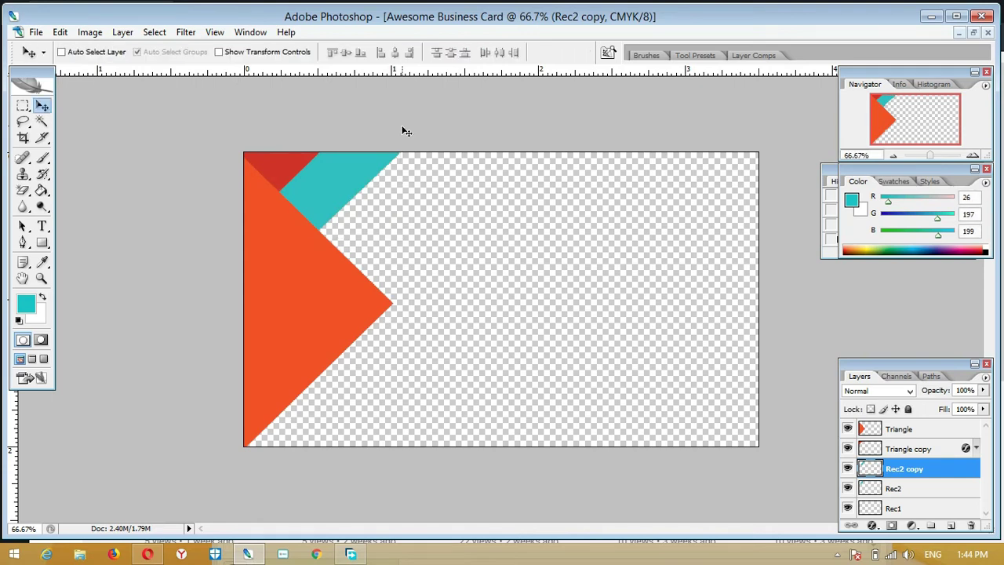
# - Apply a bright cyan (#00f3fa) Color Overlay at 100% opacity to the Rec2 copy bar
pyautogui.rightClick(904, 469)
pyautogui.click(885, 157)
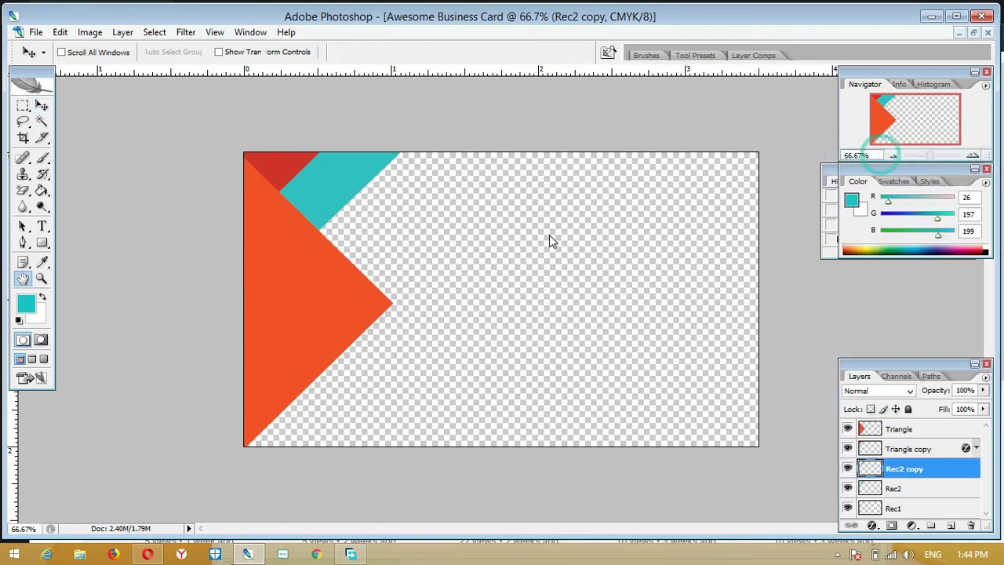
pyautogui.click(586, 252)
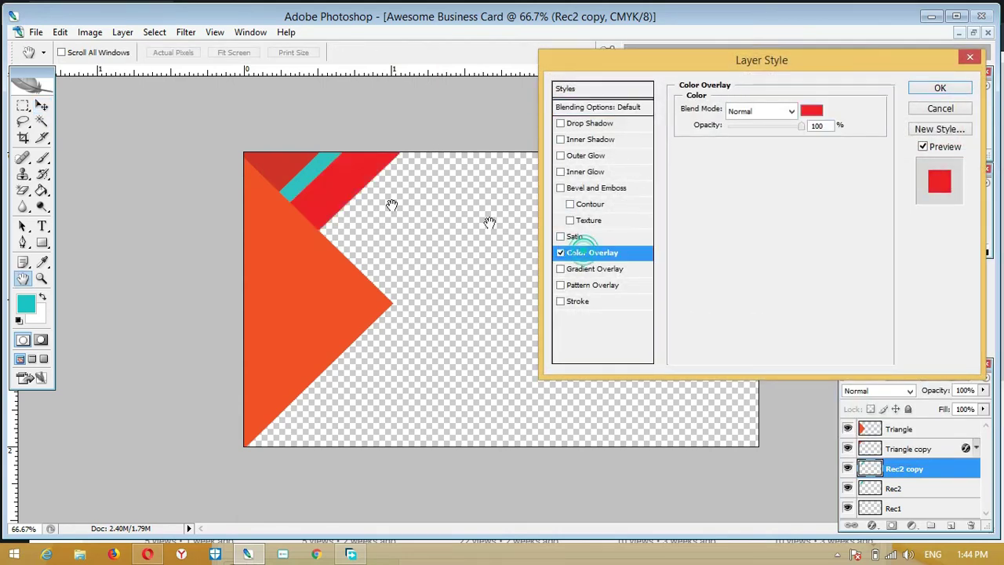
pyautogui.click(812, 111)
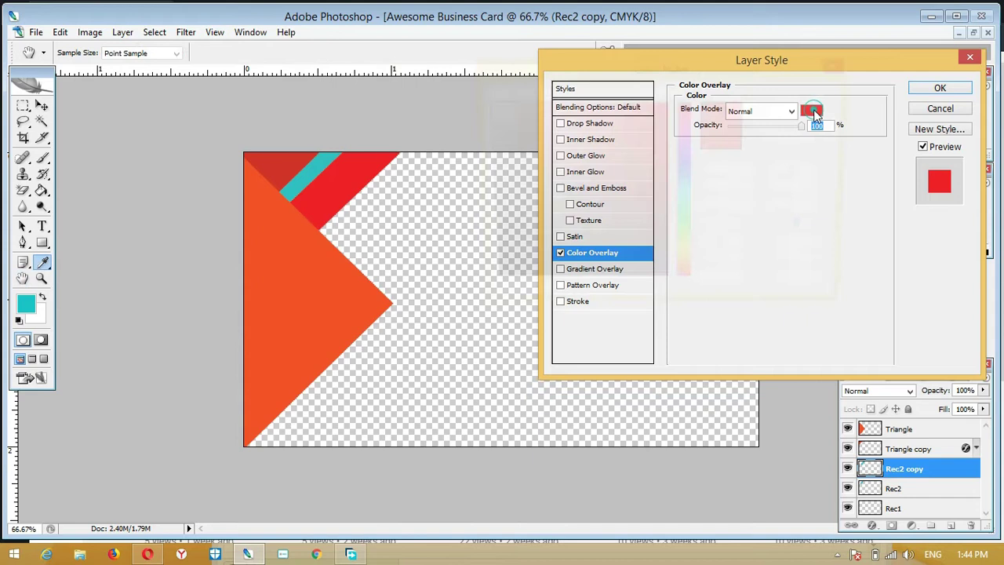
pyautogui.click(304, 176)
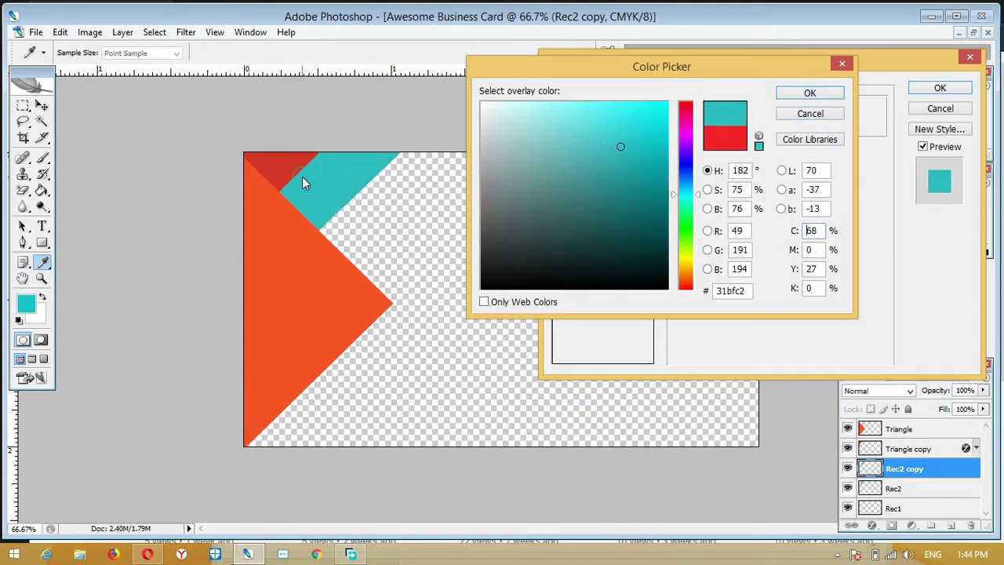
pyautogui.click(665, 106)
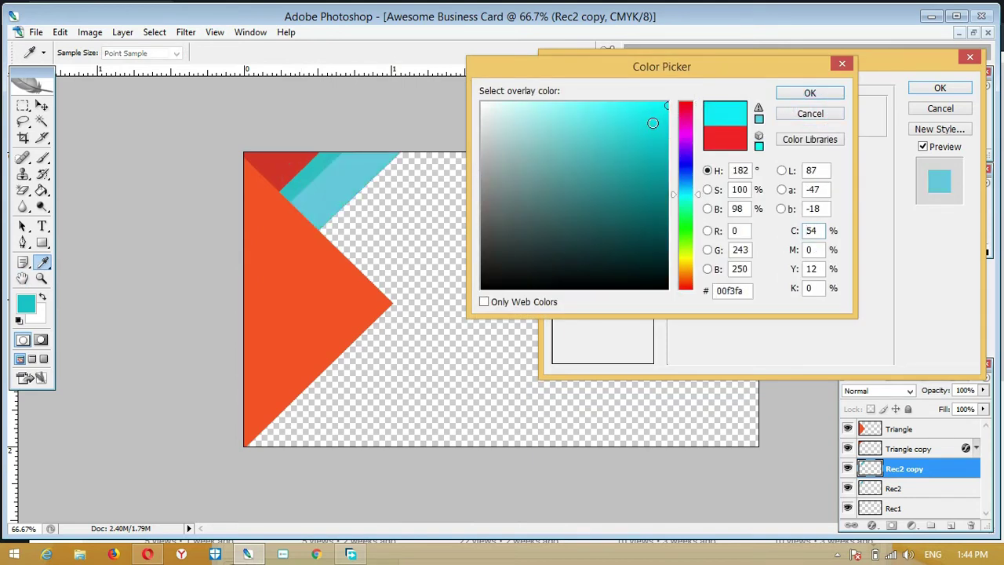
pyautogui.click(806, 93)
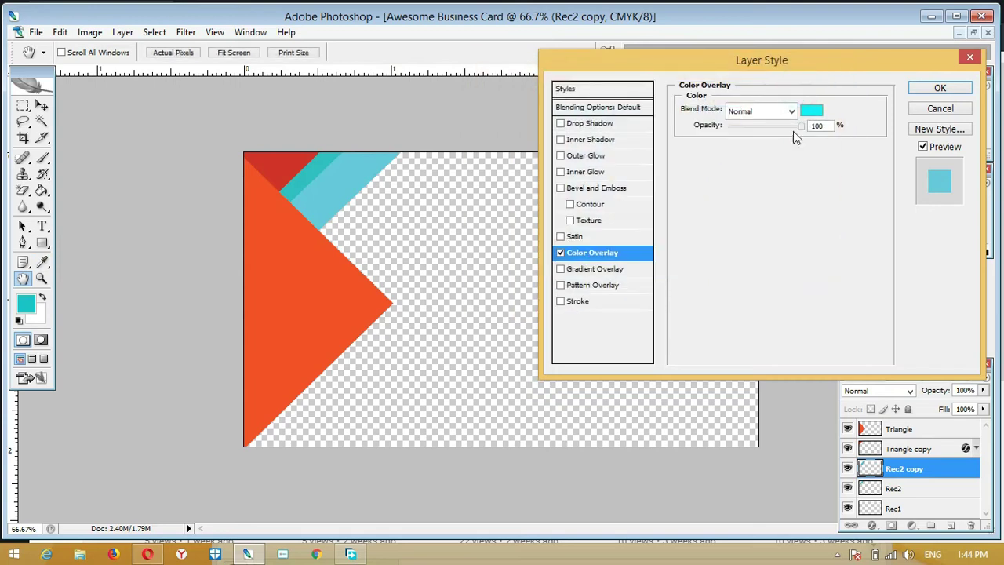
pyautogui.click(939, 89)
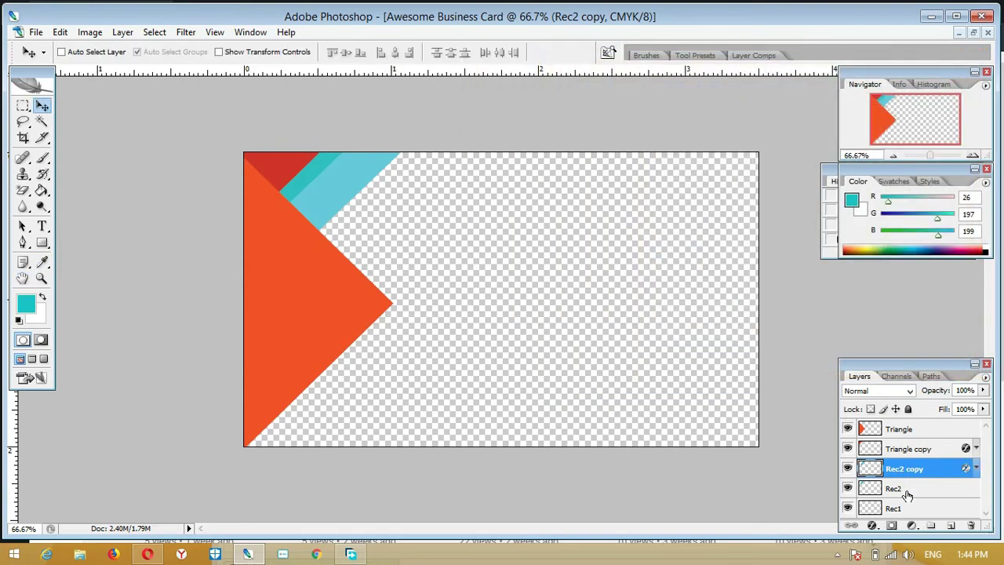
pyautogui.doubleClick(906, 468)
pyautogui.press('Return')
pyautogui.press('h')
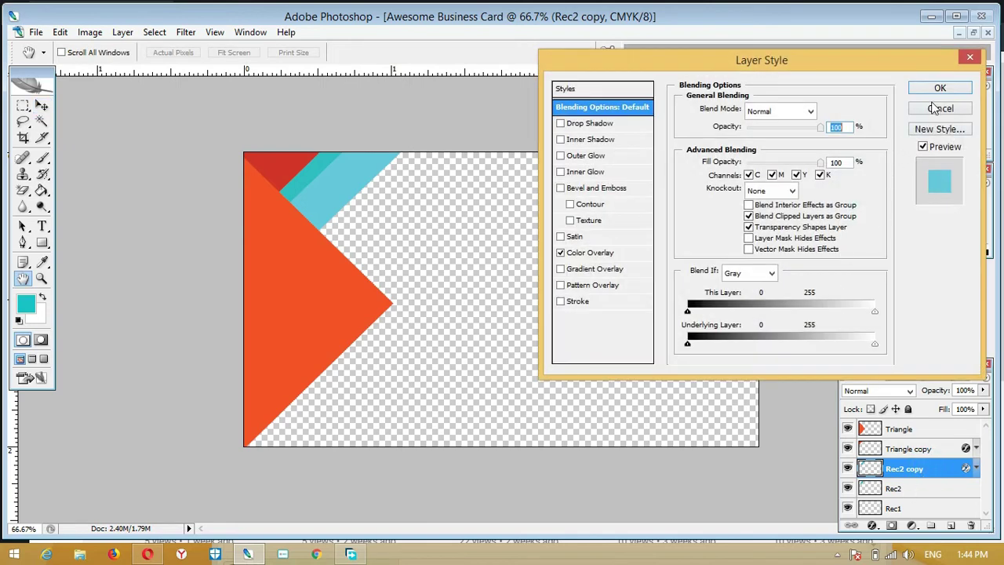
pyautogui.click(935, 109)
# - Place the Rec2 copy layer below Rec2 and shift its light cyan bar flush against the teal bar's lower-right edge
pyautogui.moveTo(897, 469); pyautogui.dragTo(896, 492)
pyautogui.moveTo(394, 229); pyautogui.dragTo(397, 232)
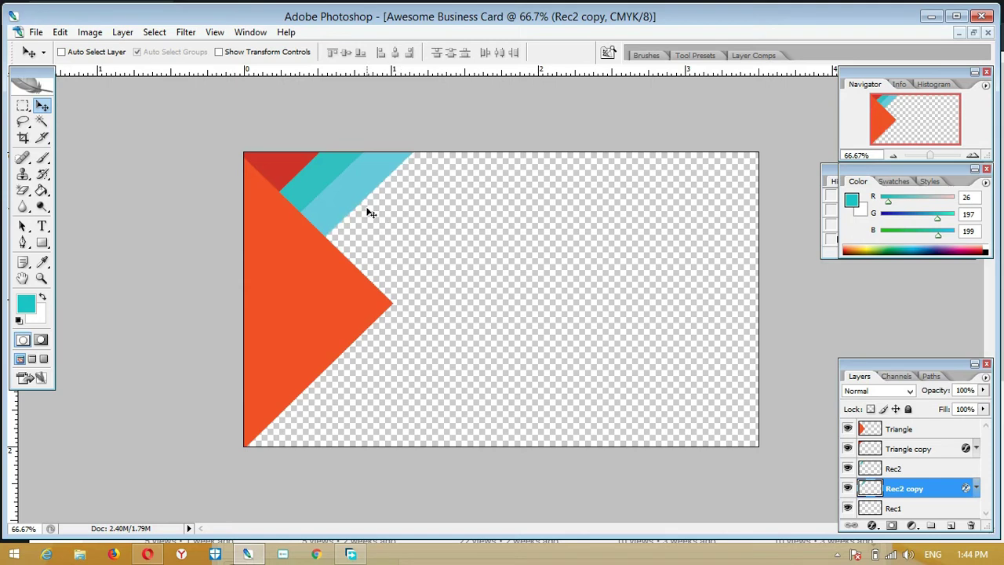
pyautogui.moveTo(370, 215); pyautogui.dragTo(389, 211)
pyautogui.press('Left')
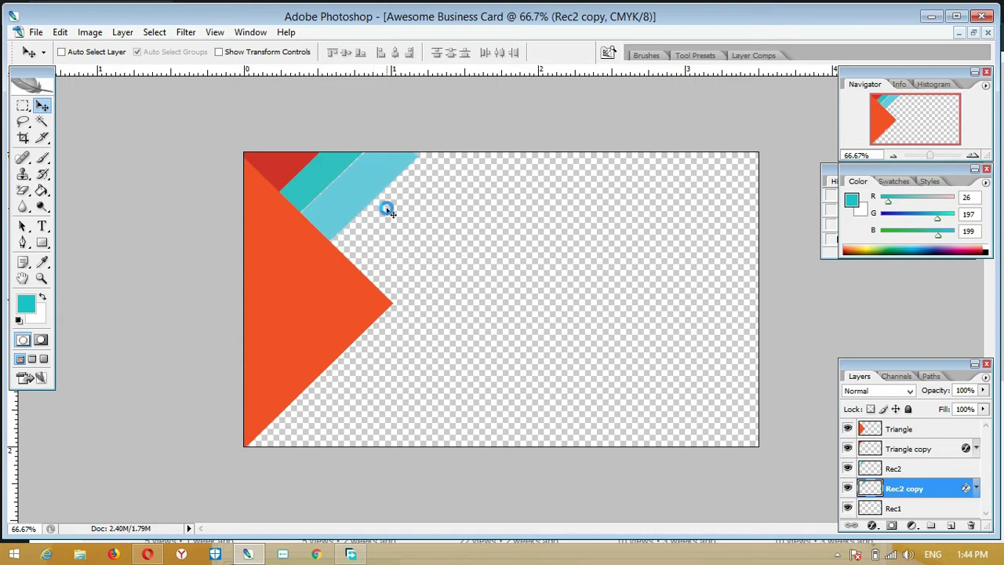
pyautogui.press('Right')
pyautogui.press('Left')
# - Scale the Rec2 copy bar proportionally to 105.6% so it reaches past the card's top edge
pyautogui.hotkey('ctrl', 't')
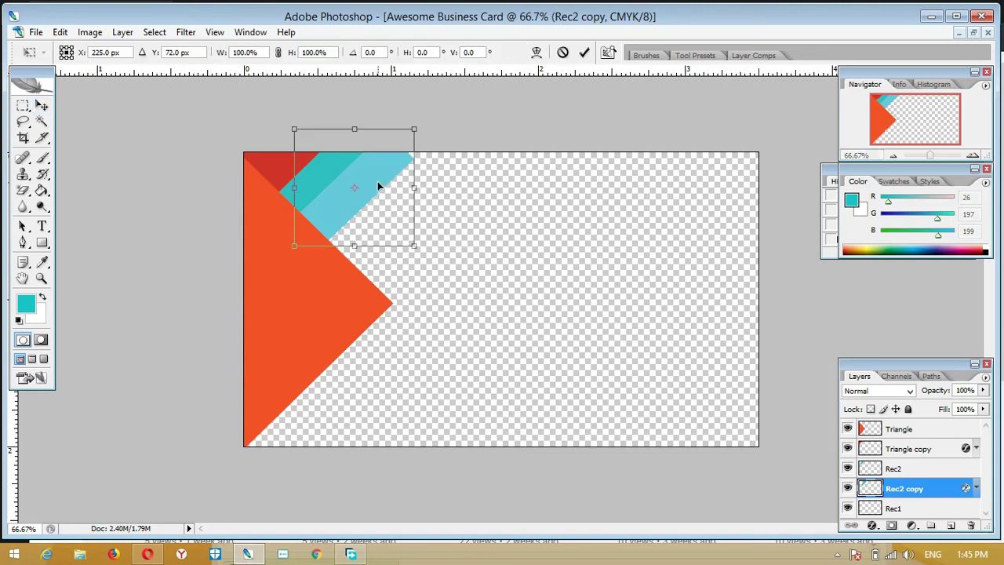
pyautogui.moveTo(406, 133); pyautogui.dragTo(413, 127)
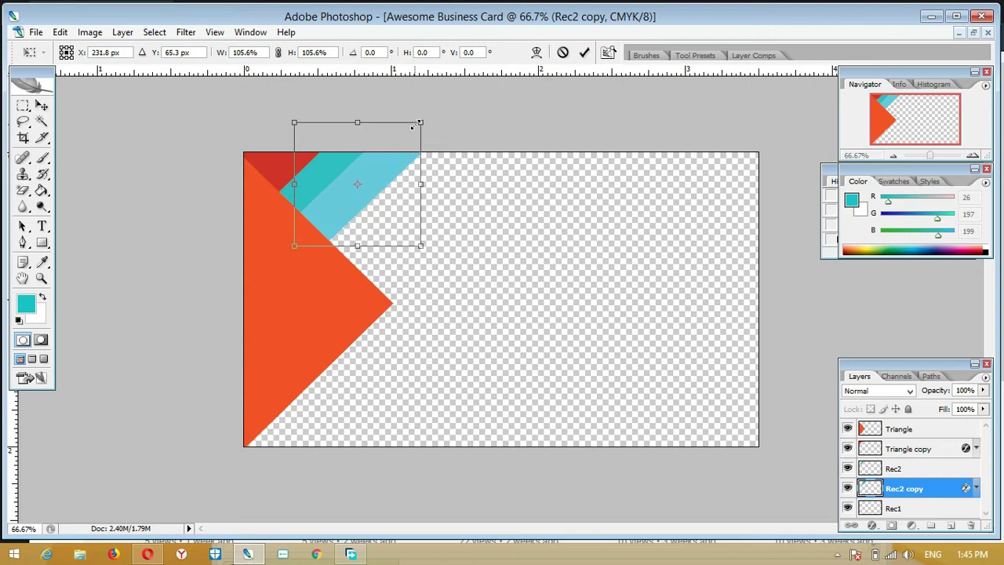
pyautogui.press('Return')
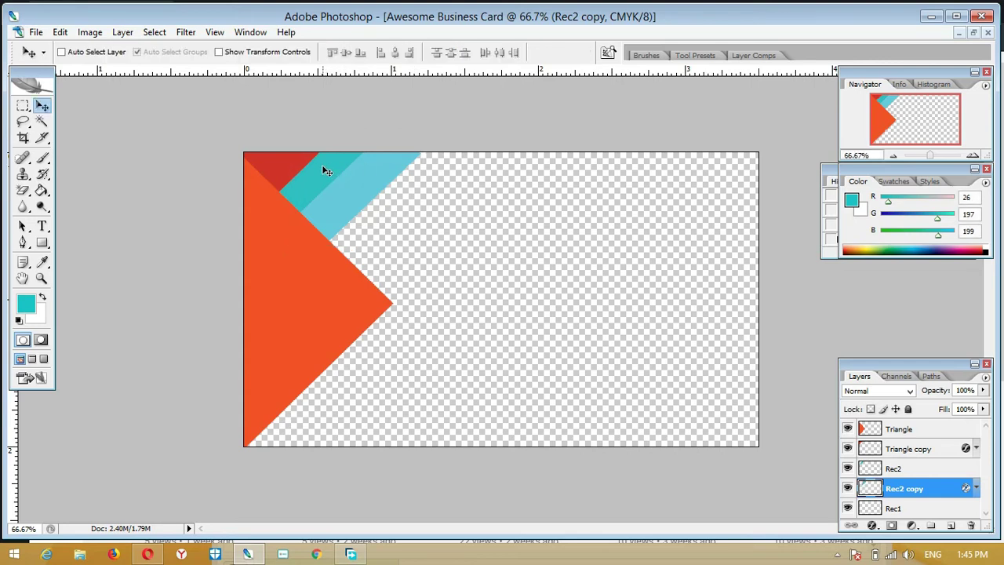
# - Try the Rec2 layer beneath Rec2 copy and return it above
pyautogui.rightClick(326, 171)
pyautogui.click(340, 174)
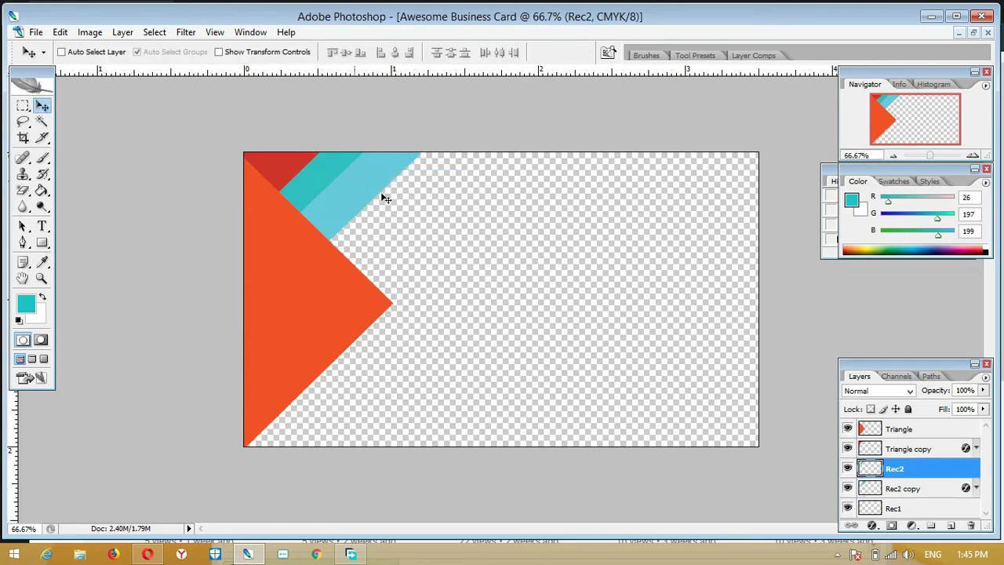
pyautogui.moveTo(892, 468); pyautogui.dragTo(890, 494)
pyautogui.rightClick(322, 171)
pyautogui.click(340, 179)
pyautogui.rightClick(314, 177)
pyautogui.click(335, 175)
pyautogui.moveTo(931, 484); pyautogui.dragTo(914, 467)
# - Nudge the Rec2 teal bar right and enlarge it slightly, keeping it flush with the small red triangle's edge
pyautogui.press('Right')
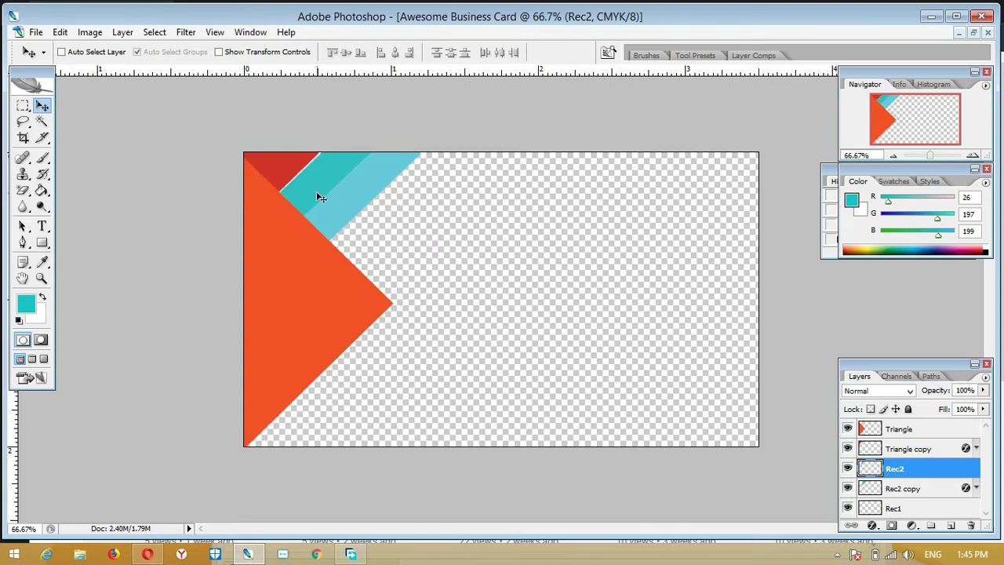
pyautogui.hotkey('ctrl', 't')
pyautogui.moveTo(274, 174); pyautogui.dragTo(264, 174)
pyautogui.moveTo(395, 114); pyautogui.dragTo(387, 112)
pyautogui.moveTo(352, 162); pyautogui.dragTo(349, 162)
pyautogui.press('Return')
# - Rename the Rec1 layer as BG
pyautogui.click(986, 513)
pyautogui.click(901, 512)
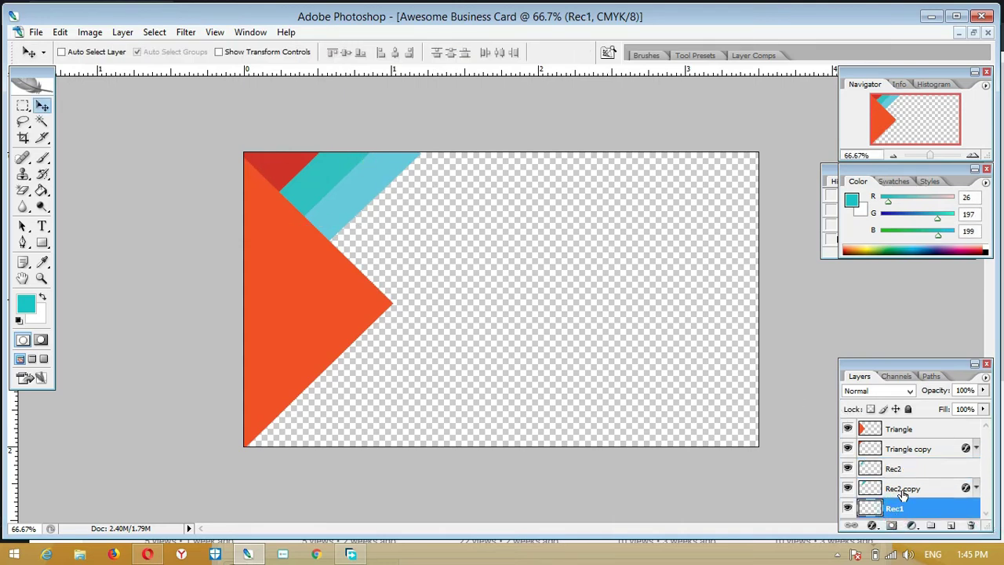
pyautogui.click(899, 489)
pyautogui.click(897, 509)
pyautogui.click(599, 348)
pyautogui.doubleClick(893, 507)
pyautogui.write('BA')
pyautogui.write('BG')
pyautogui.press('Return')
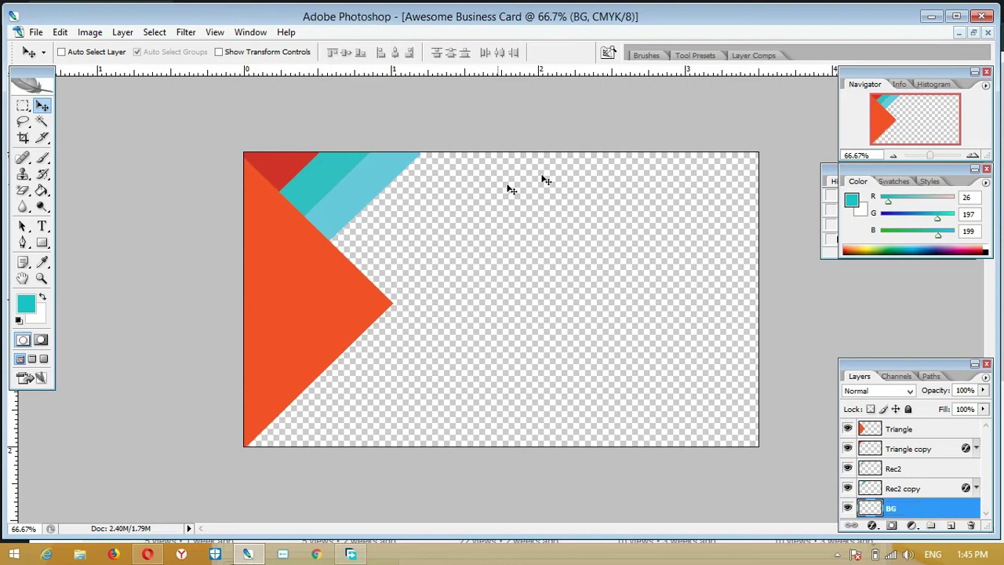
# - Set the foreground colour to blue #2d1dff and fill the BG layer with the Paint Bucket
pyautogui.click(26, 304)
pyautogui.moveTo(509, 197)
pyautogui.mouseDown()
pyautogui.moveTo(478, 168)
pyautogui.moveTo(641, 249)
pyautogui.moveTo(686, 162)
pyautogui.moveTo(638, 141)
pyautogui.moveTo(647, 102)
pyautogui.mouseUp()
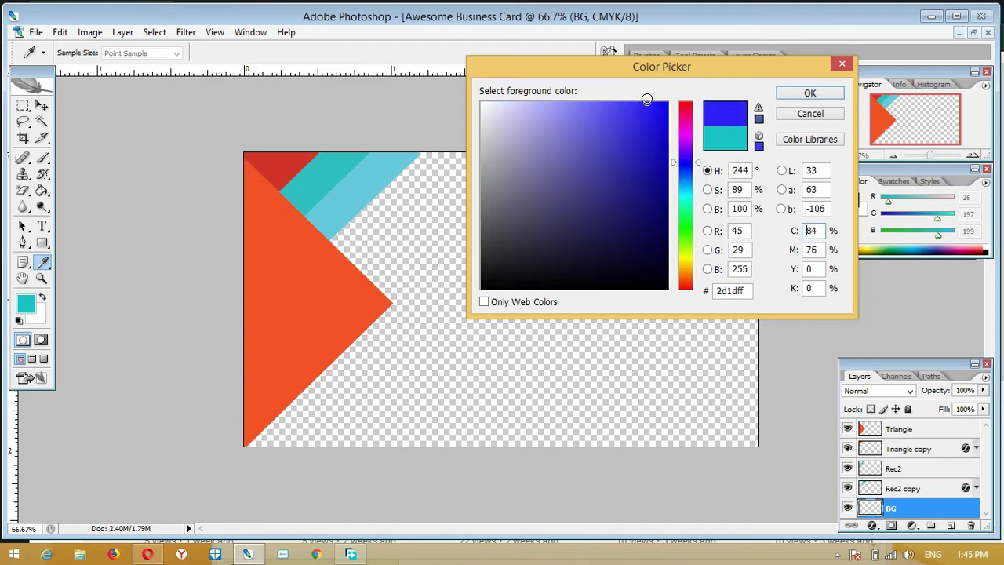
pyautogui.click(808, 95)
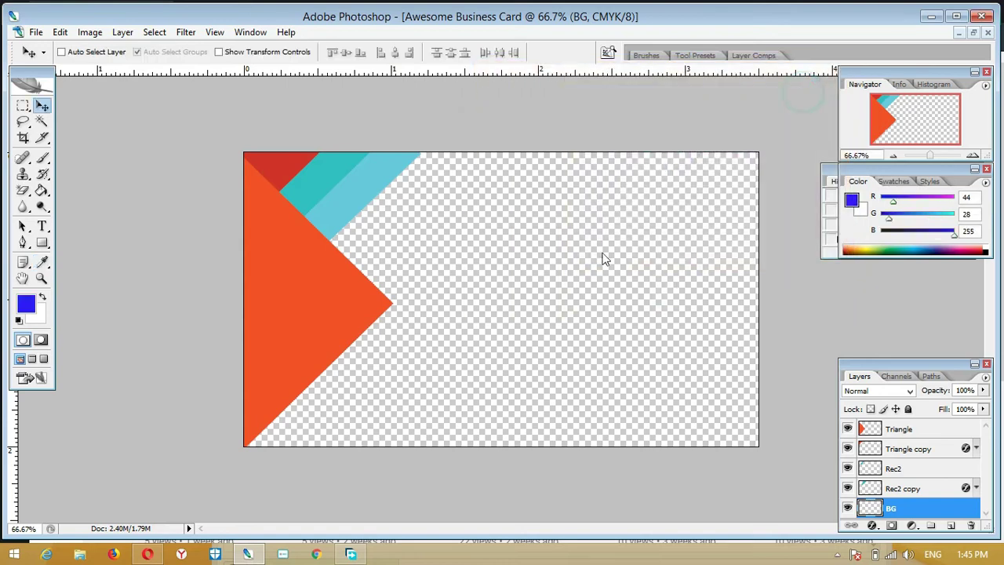
pyautogui.press('g')
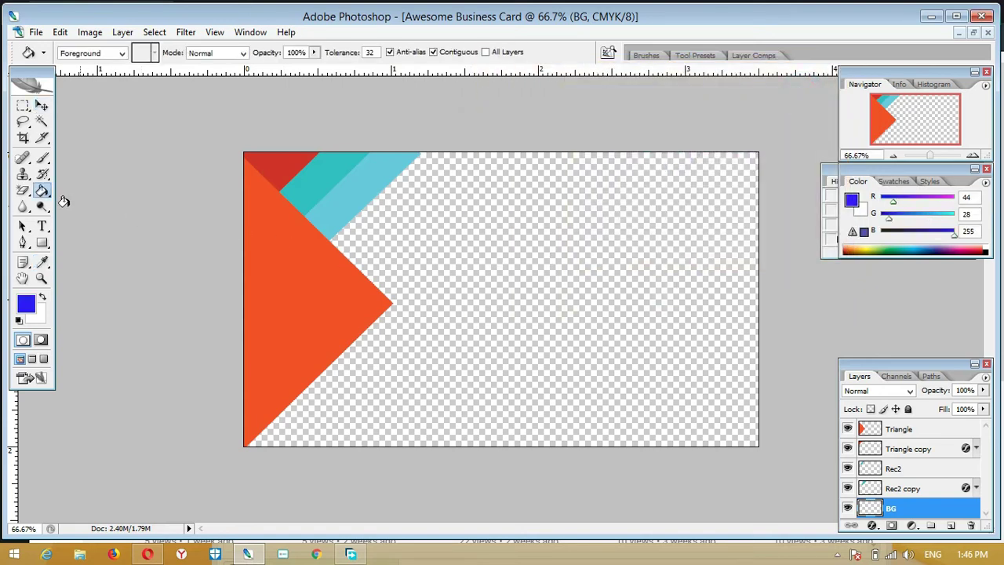
pyautogui.click(491, 279)
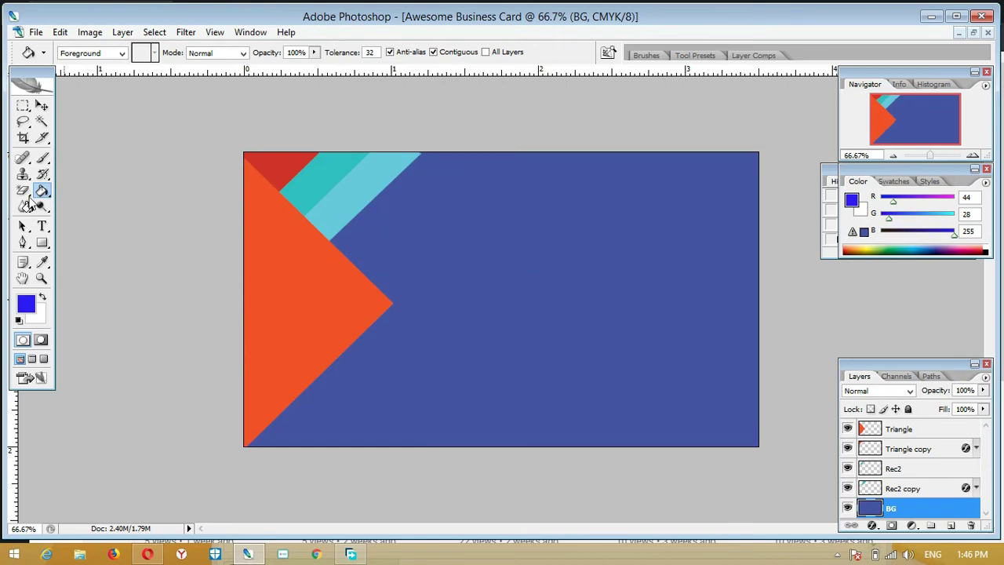
# - Scale the Rec2 copy bar to 104.7% width and 104.8% height, extending its upper end beyond the card
pyautogui.click(44, 105)
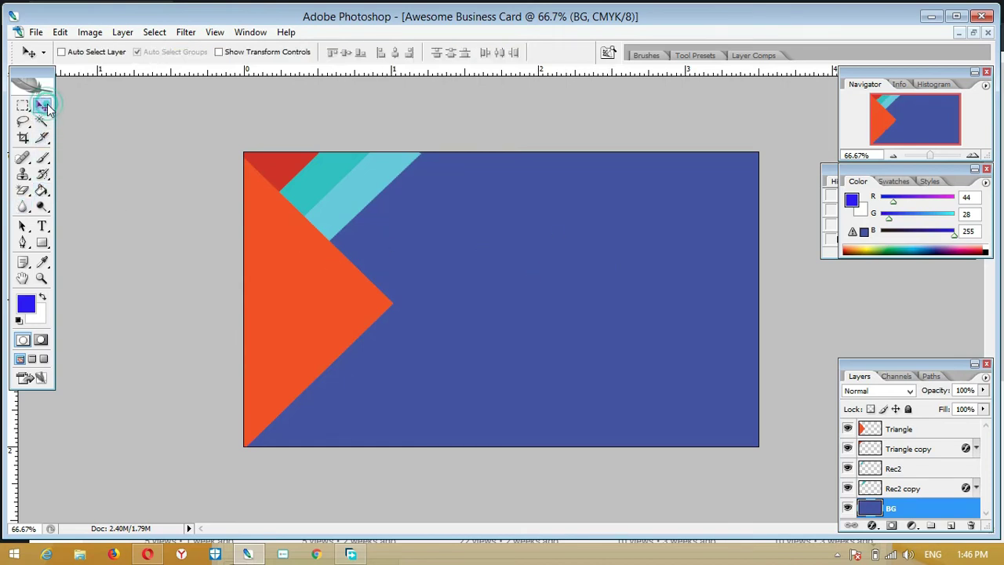
pyautogui.rightClick(369, 185)
pyautogui.click(390, 195)
pyautogui.hotkey('ctrl', 't')
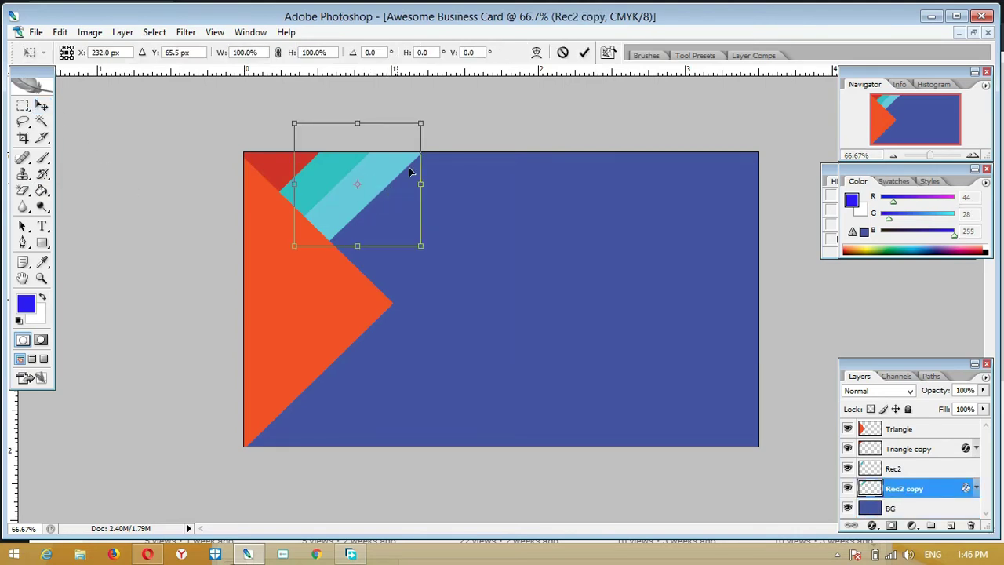
pyautogui.click(426, 117)
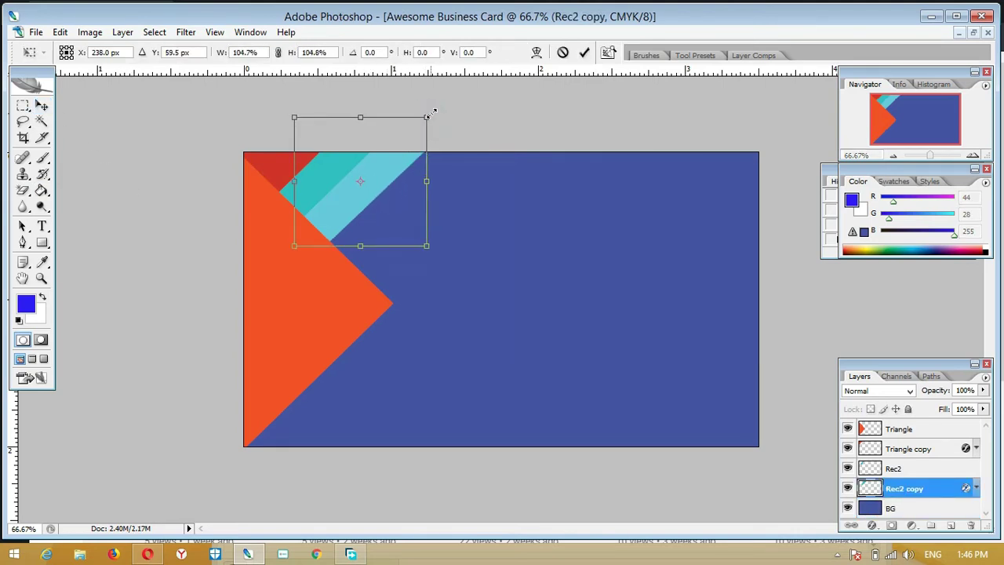
pyautogui.press('Return')
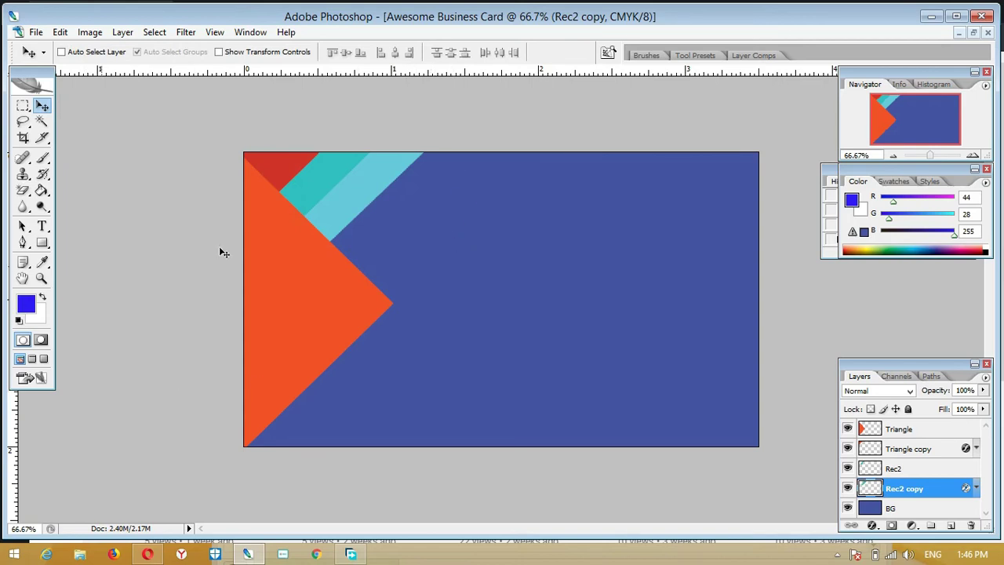
# - Create a new layer between Triangle and Triangle copy and name it Rectagle
pyautogui.click(43, 242)
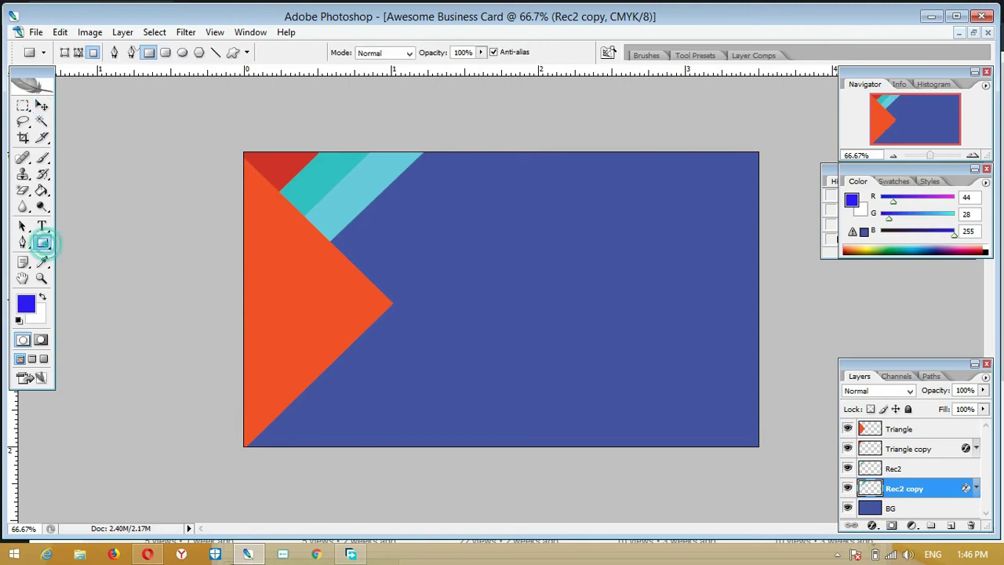
pyautogui.click(914, 470)
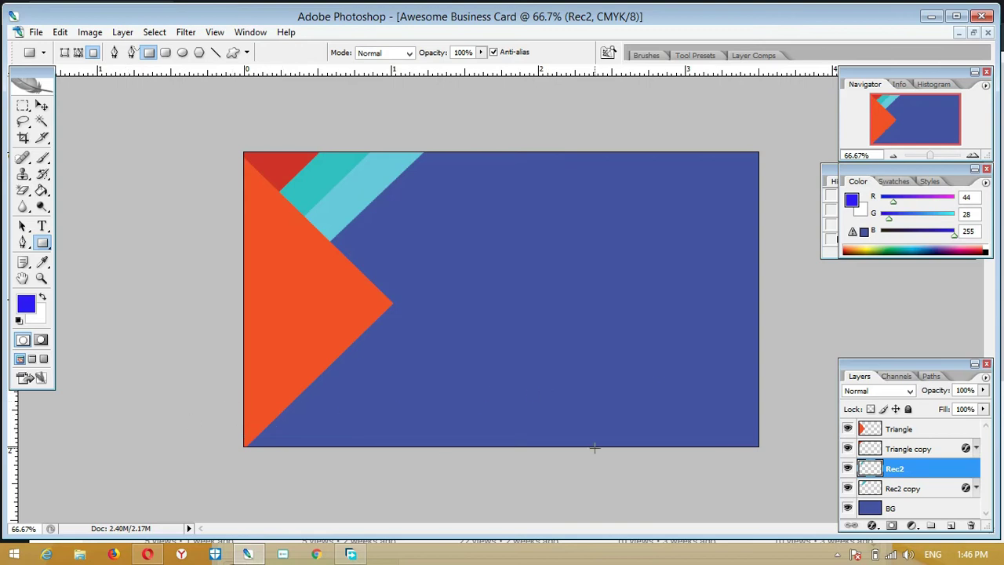
pyautogui.click(899, 429)
pyautogui.click(952, 526)
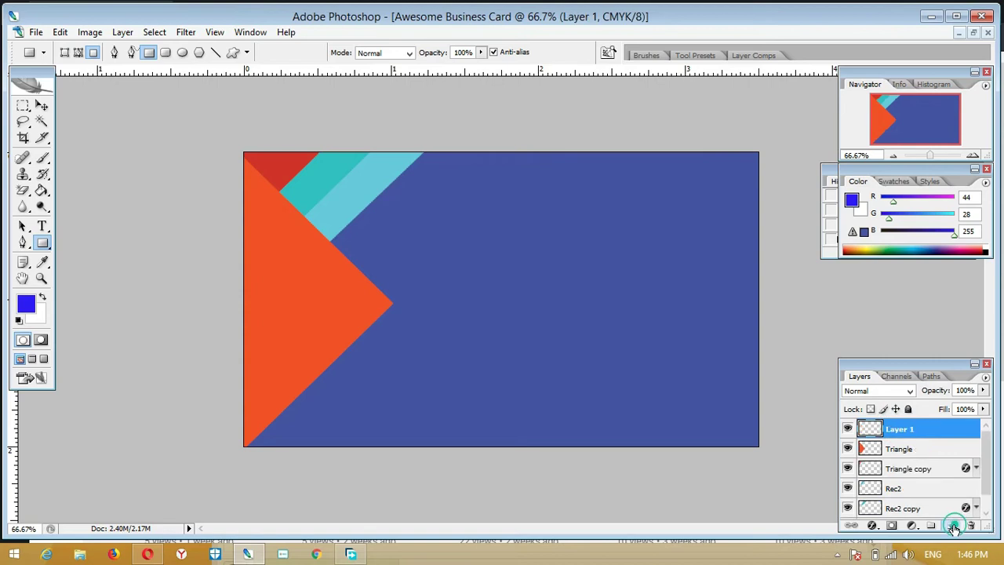
pyautogui.moveTo(902, 429); pyautogui.dragTo(900, 459)
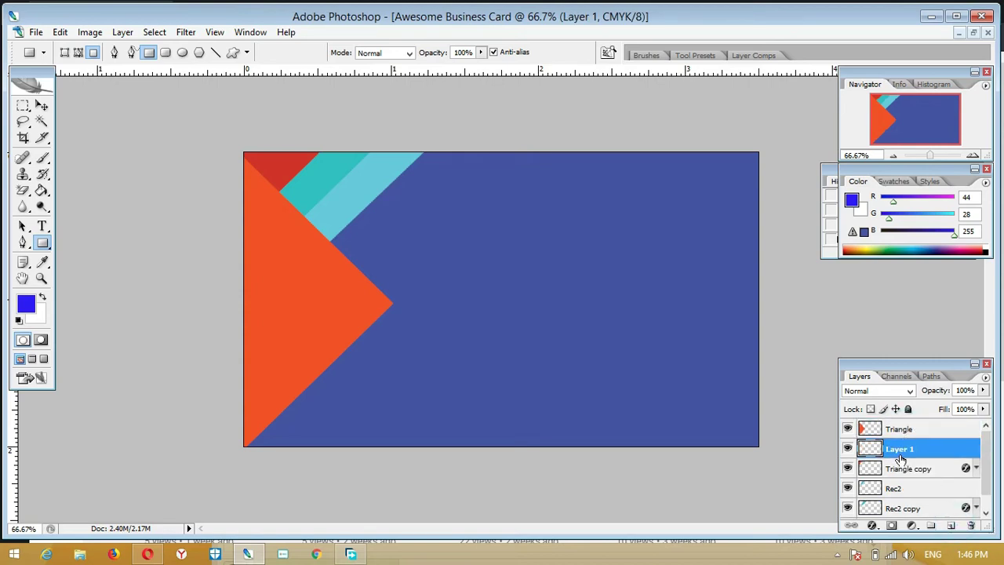
pyautogui.doubleClick(901, 450)
pyautogui.write('Rectangle')
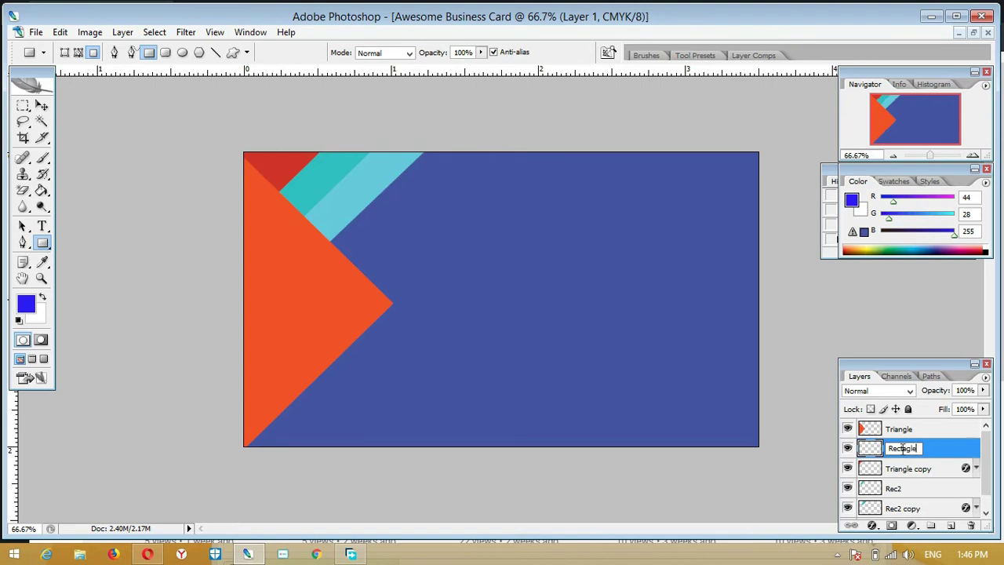
pyautogui.press('Return')
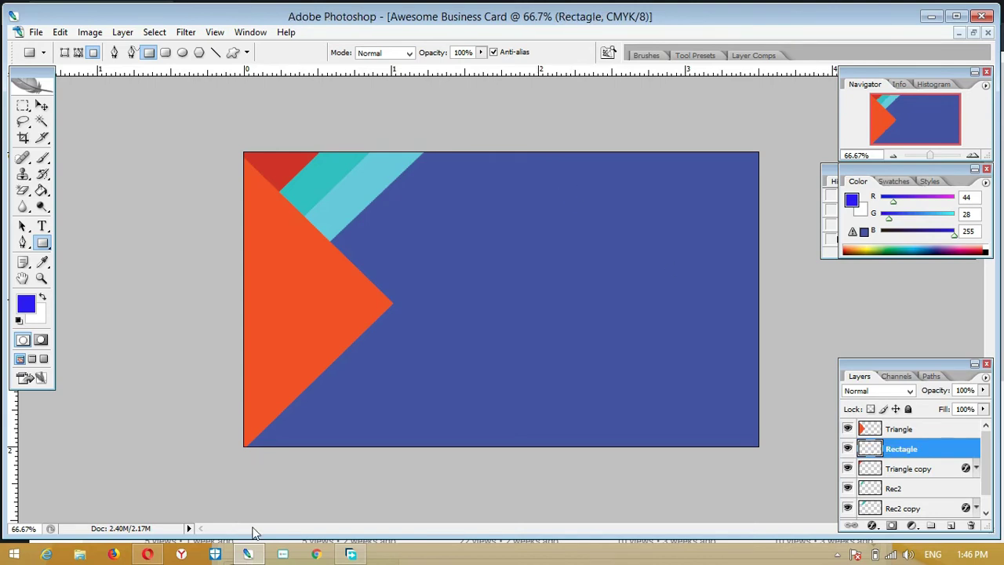
# - Draw a light grey (RGB 239, 239, 239) rectangle about 3.2 x 0.2 inches along the card's lower edge on Rectagle
pyautogui.moveTo(286, 409); pyautogui.dragTo(761, 442)
pyautogui.click(26, 304)
pyautogui.click(487, 135)
pyautogui.moveTo(486, 129); pyautogui.dragTo(482, 112)
pyautogui.click(801, 90)
pyautogui.moveTo(287, 403); pyautogui.dragTo(756, 434)
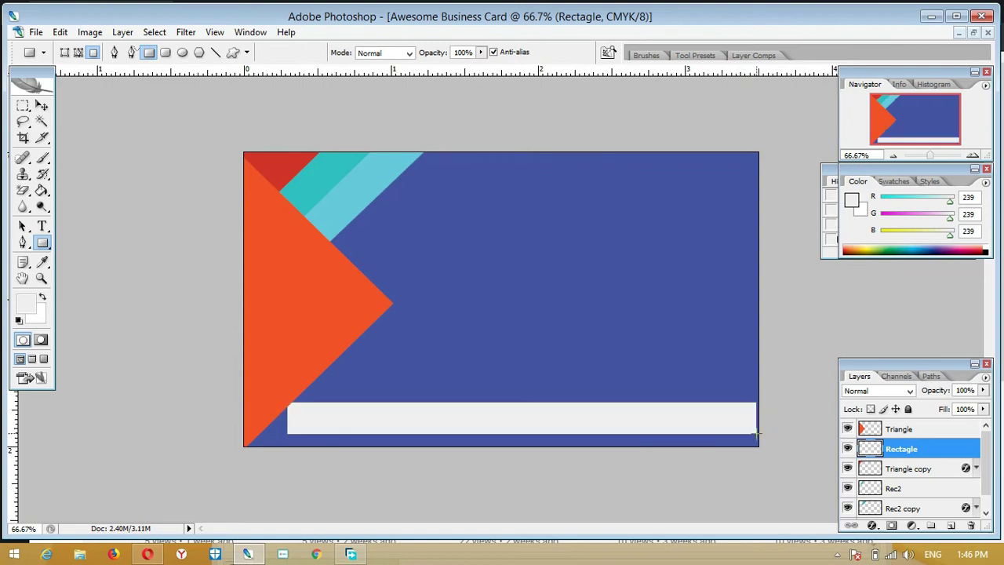
# - Widen the light grey bar to 117.7% so it spans the card and lower it to Y 560.5 px
pyautogui.hotkey('ctrl', 't')
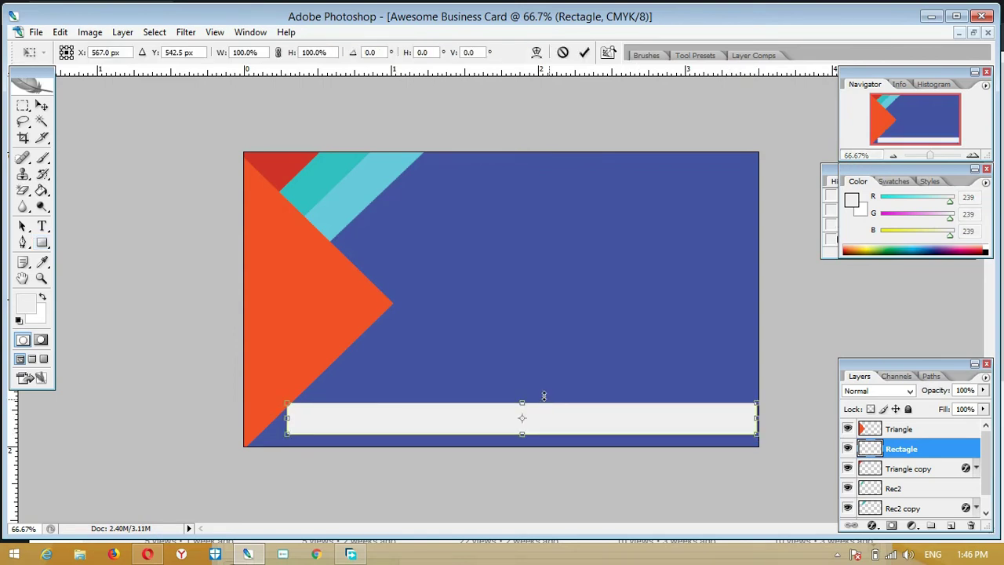
pyautogui.moveTo(289, 418); pyautogui.dragTo(235, 419)
pyautogui.moveTo(756, 413); pyautogui.dragTo(784, 413)
pyautogui.moveTo(651, 426); pyautogui.dragTo(651, 432)
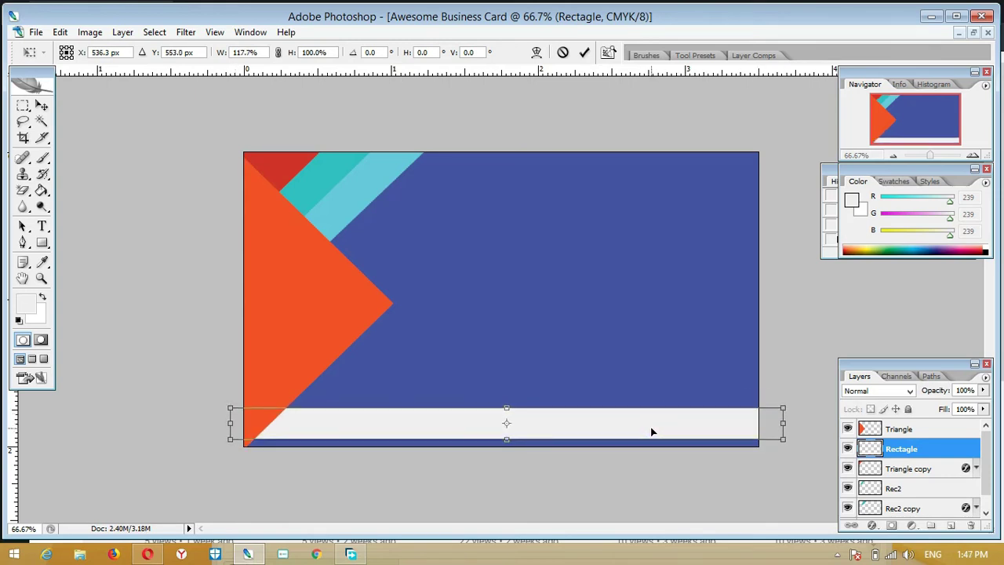
pyautogui.press('Down')
pyautogui.press('Down')
pyautogui.press('Down')
pyautogui.press('Down')
pyautogui.press('Down')
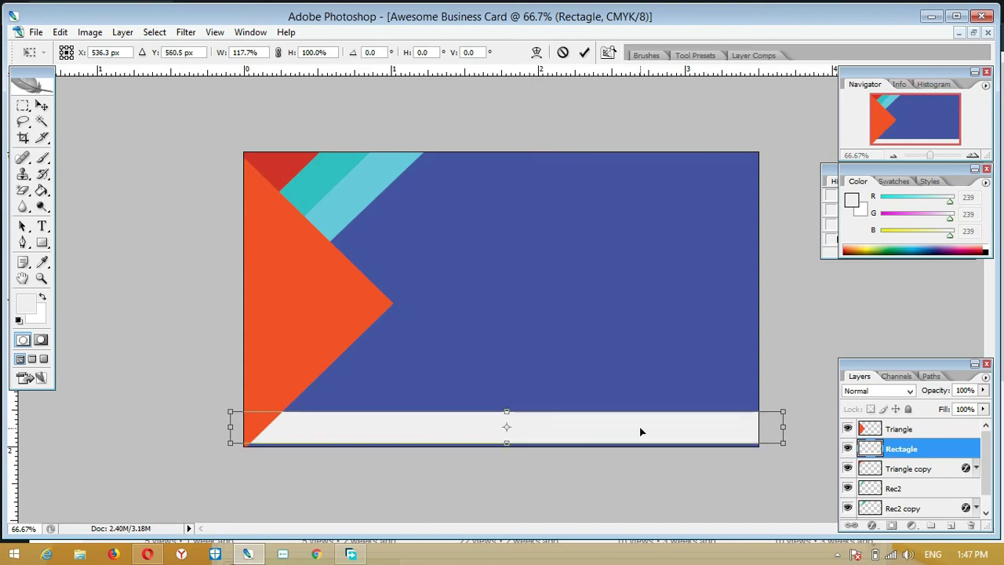
pyautogui.press('Return')
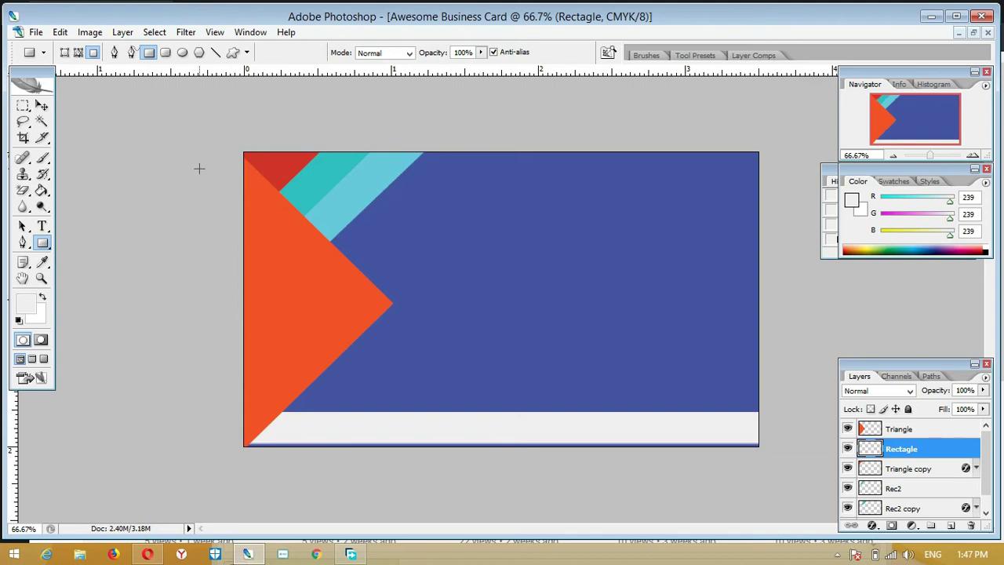
# - Add the text "Nims Acade" in 12 pt Times New Roman on the blue area beside the light cyan bar
pyautogui.click(43, 226)
pyautogui.click(427, 197)
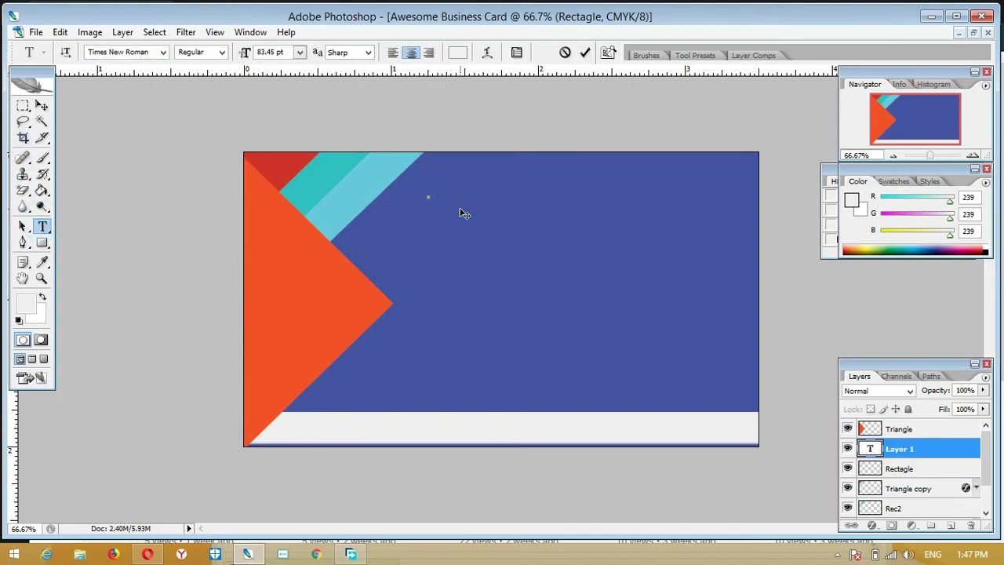
pyautogui.click(301, 53)
pyautogui.click(289, 171)
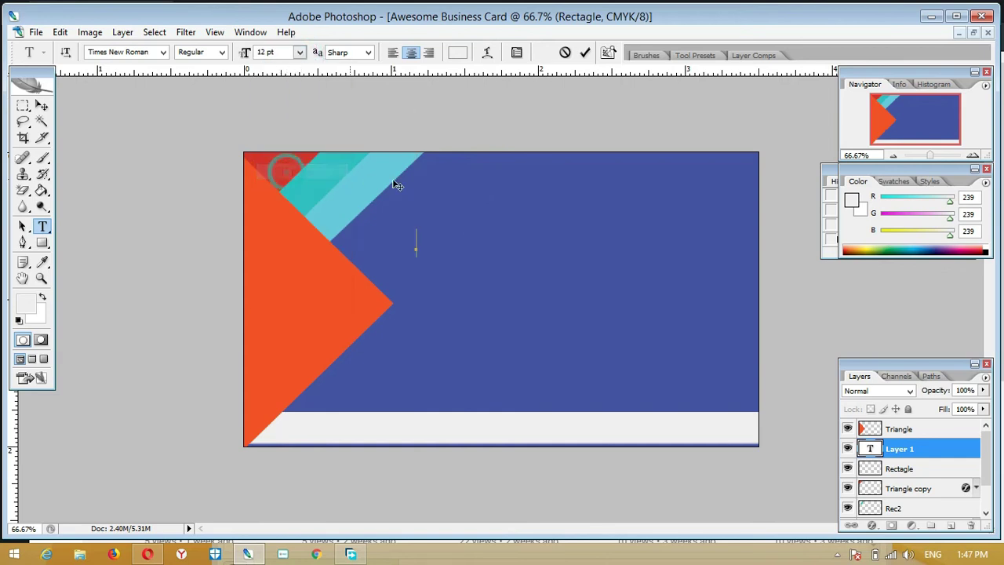
pyautogui.click(458, 278)
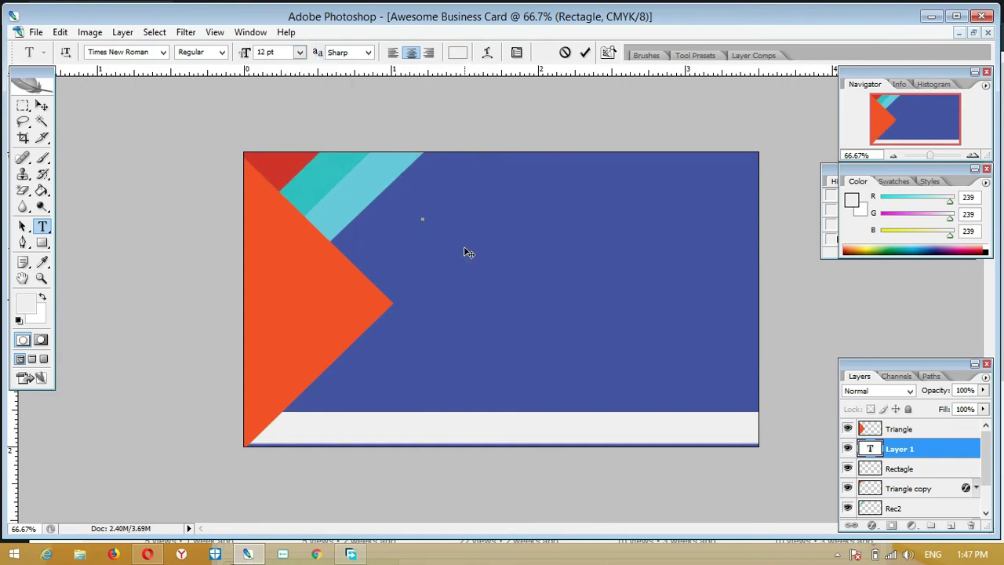
pyautogui.write('Nims Acade')
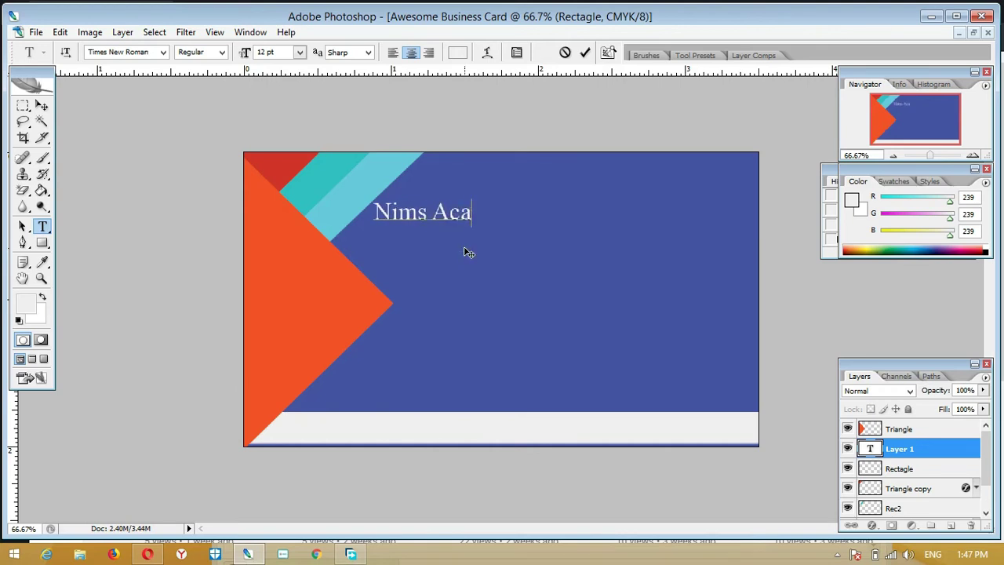